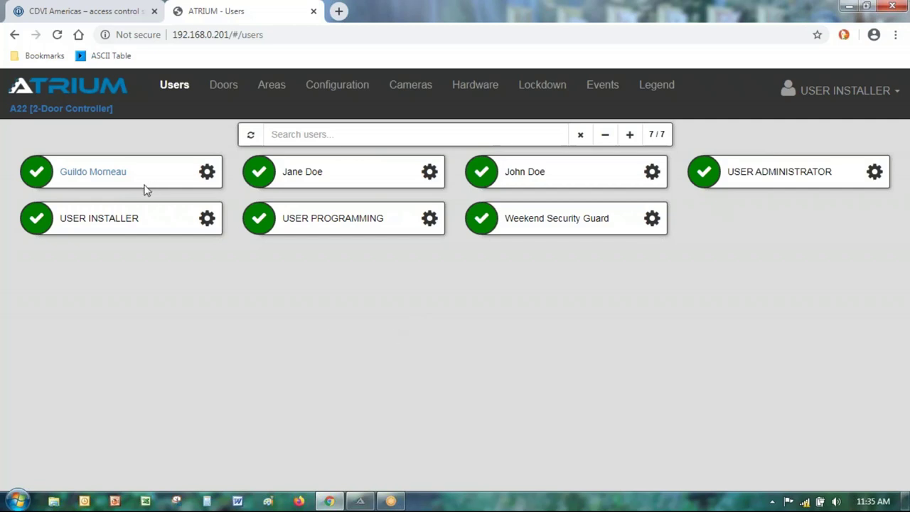
Step: Go to Configuration > Access Levels to list the eight access levels
left_click(327, 93)
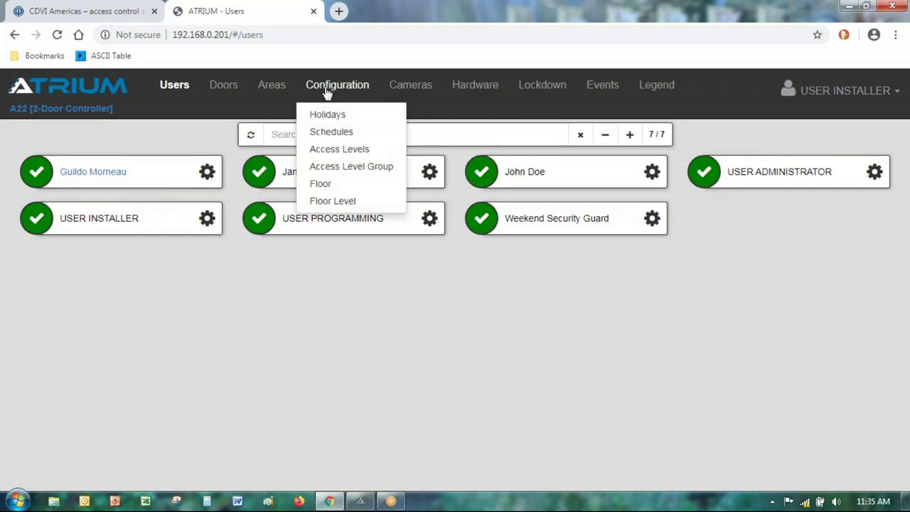
left_click(322, 157)
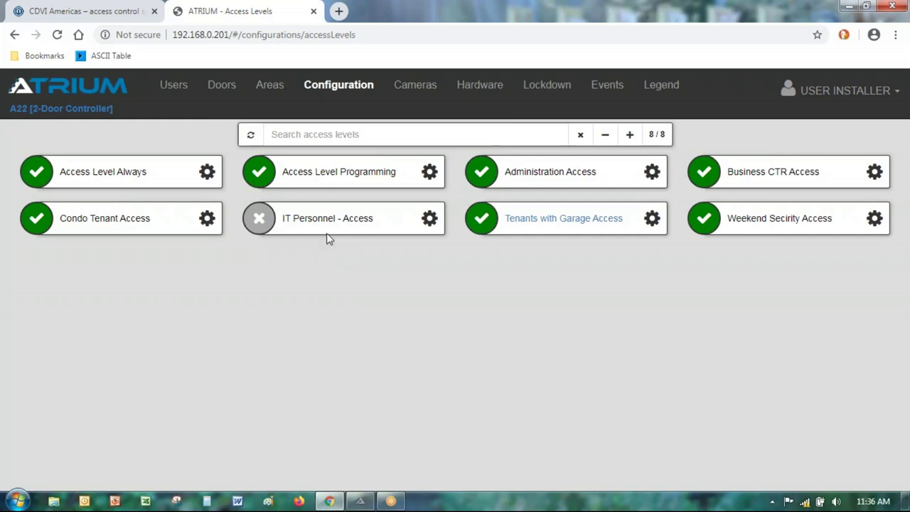
Step: Set IT Personnel - Access to Active, save it, and return to the access levels list
left_click(428, 220)
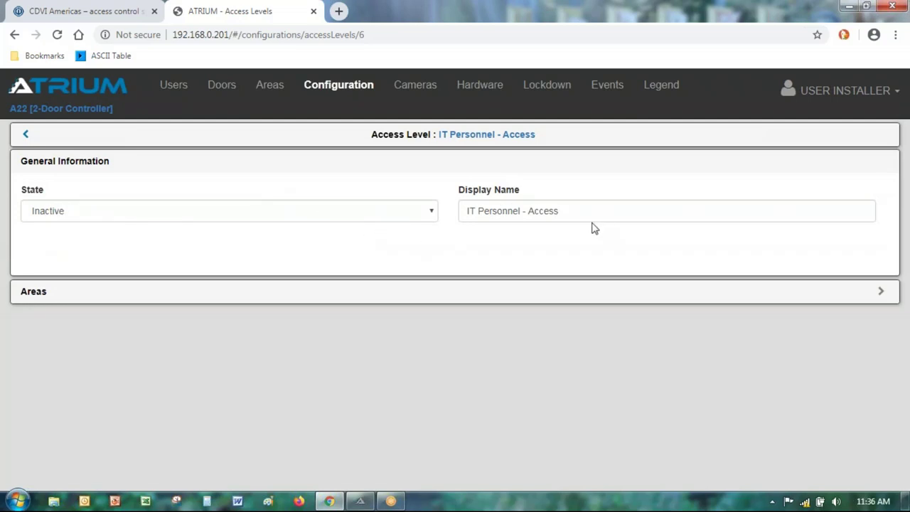
left_click_drag(575, 211, 459, 199)
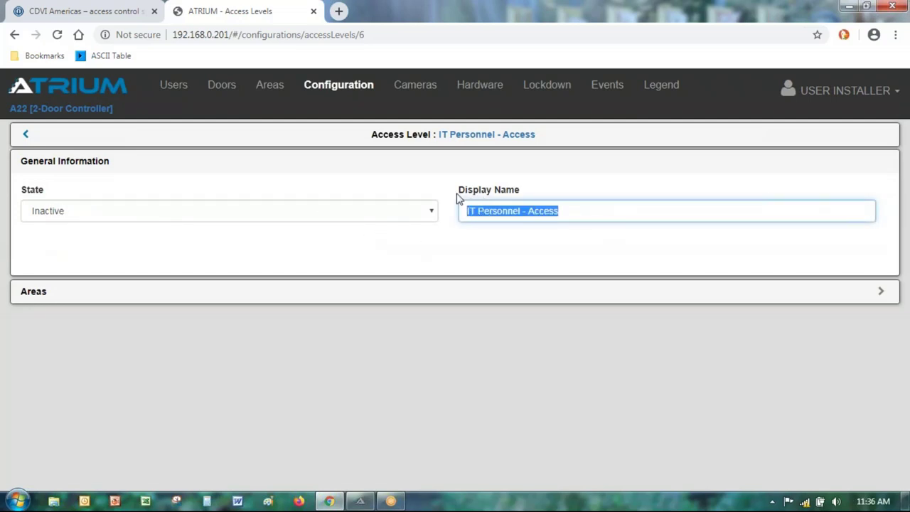
left_click(116, 214)
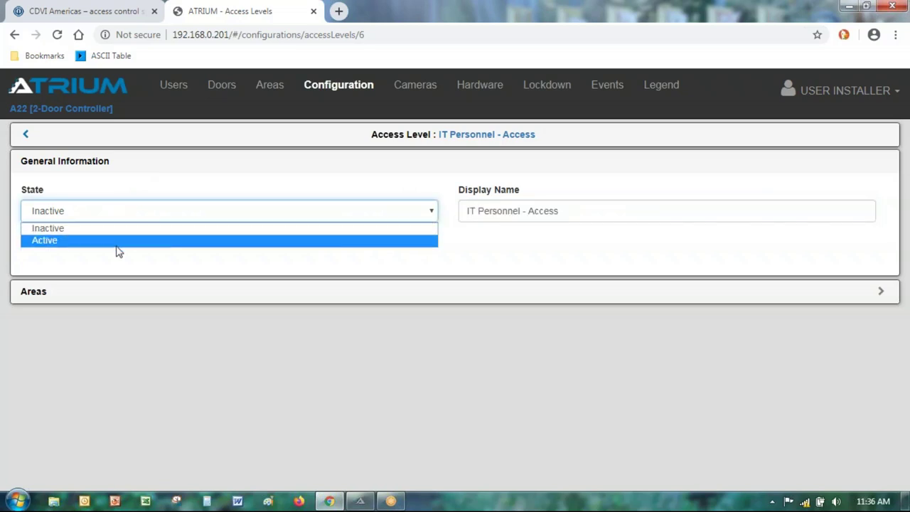
left_click(117, 243)
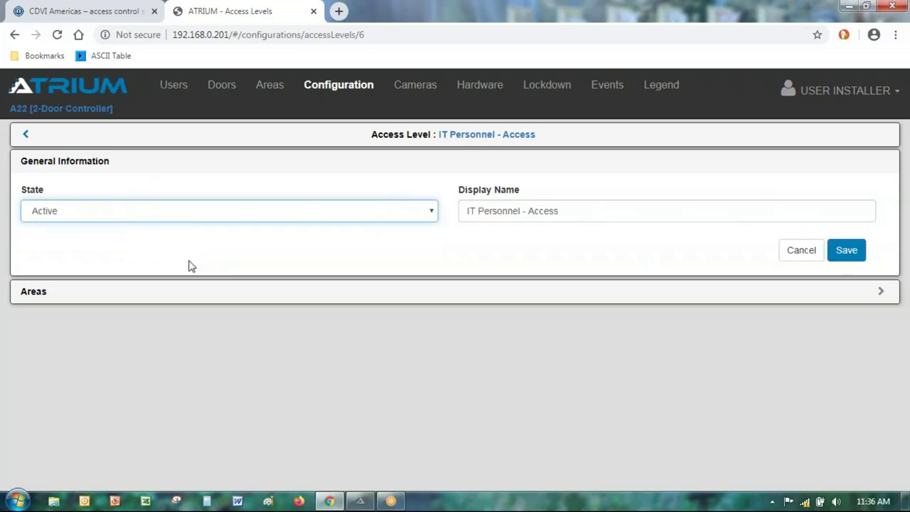
left_click(848, 253)
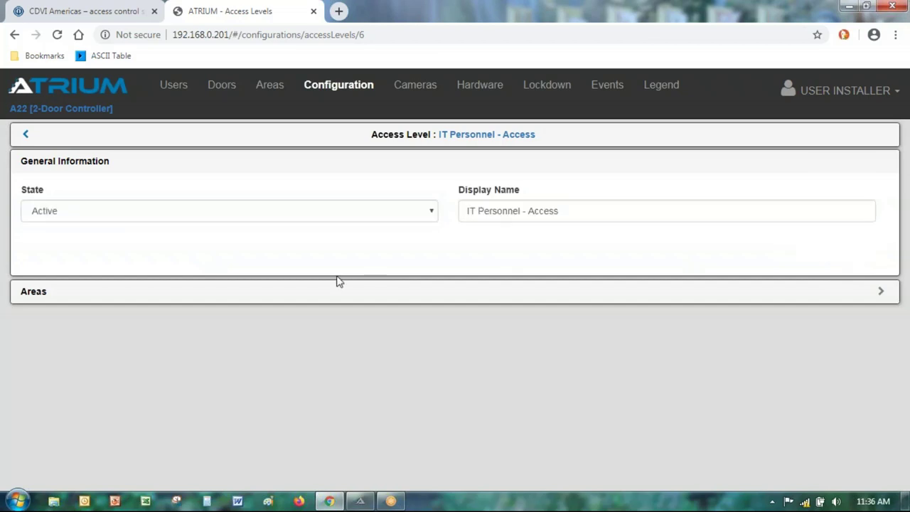
left_click(26, 136)
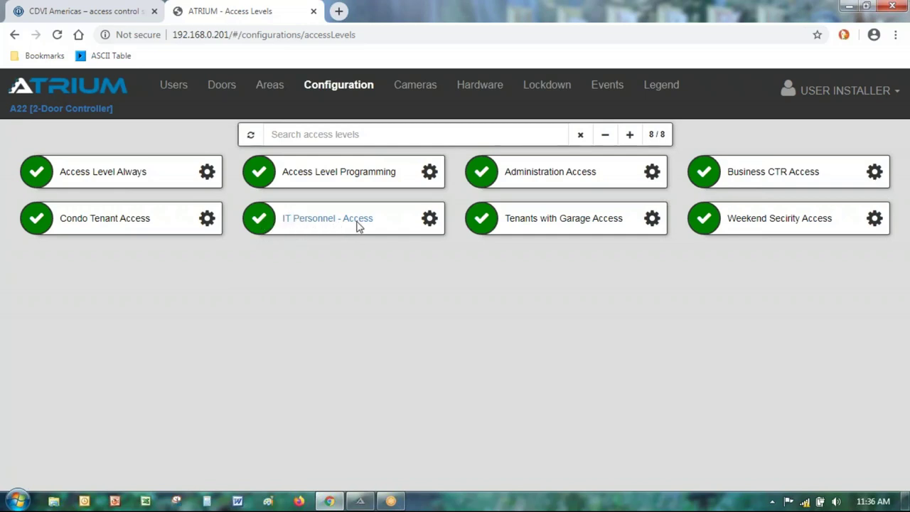
Step: Reopen IT Personnel - Access to check its Areas, then go back to the list
left_click(429, 221)
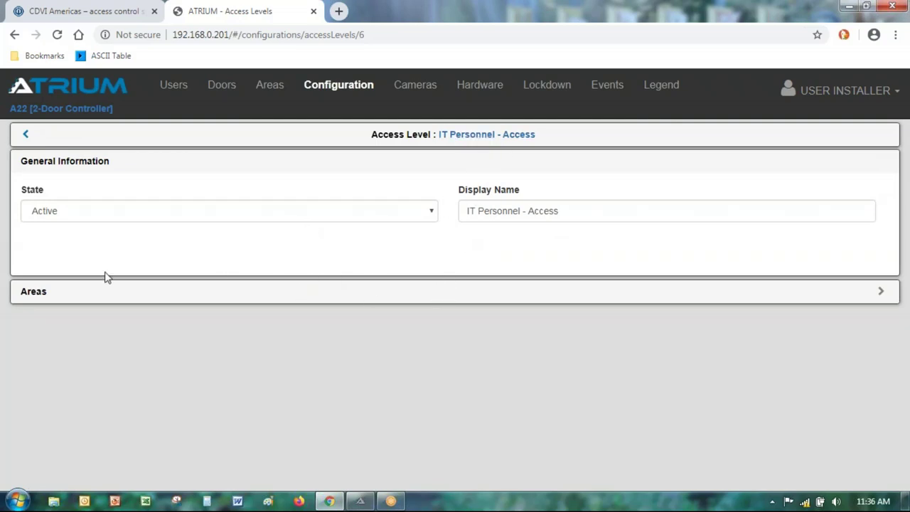
left_click(33, 301)
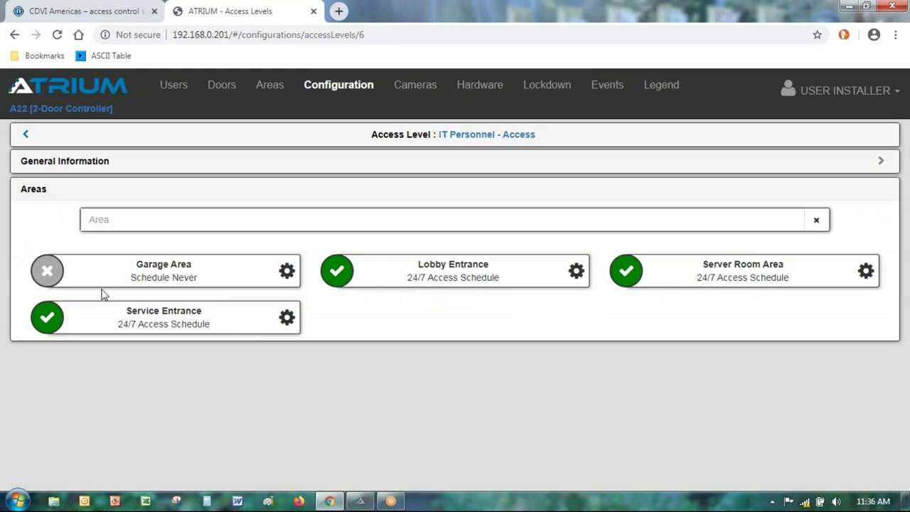
left_click(26, 135)
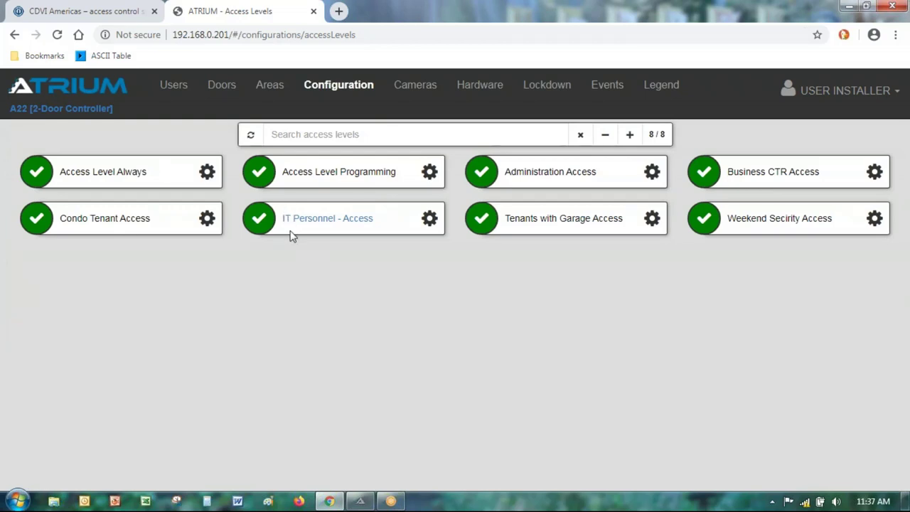
Step: Set IT Personnel - Access to Inactive, save it, and return to the list
left_click(430, 223)
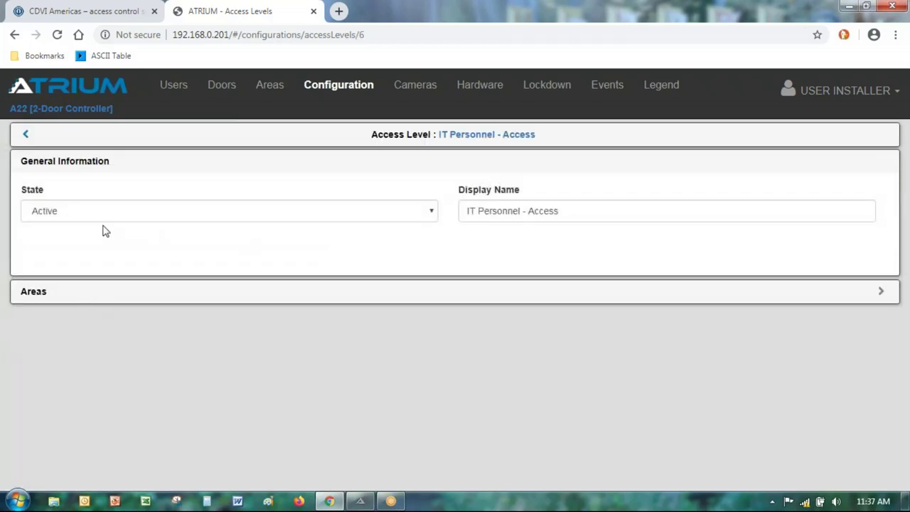
left_click(106, 211)
left_click(84, 231)
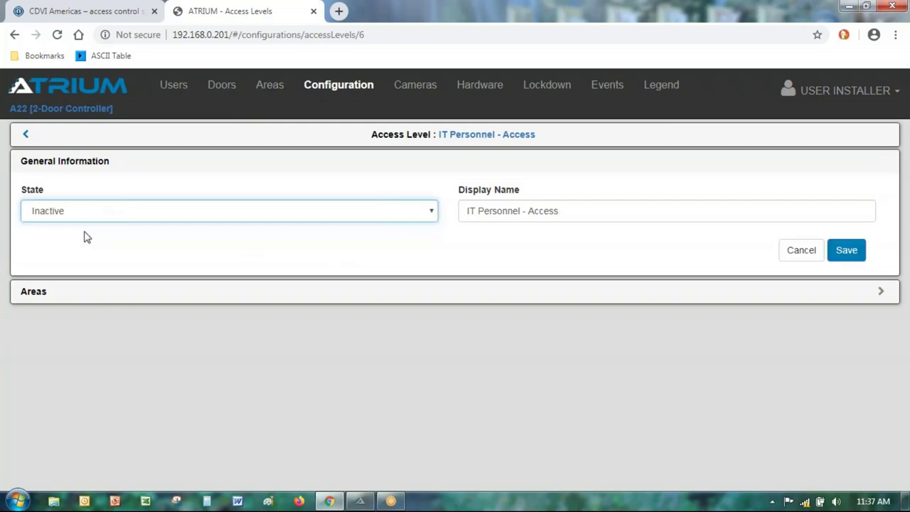
left_click(846, 253)
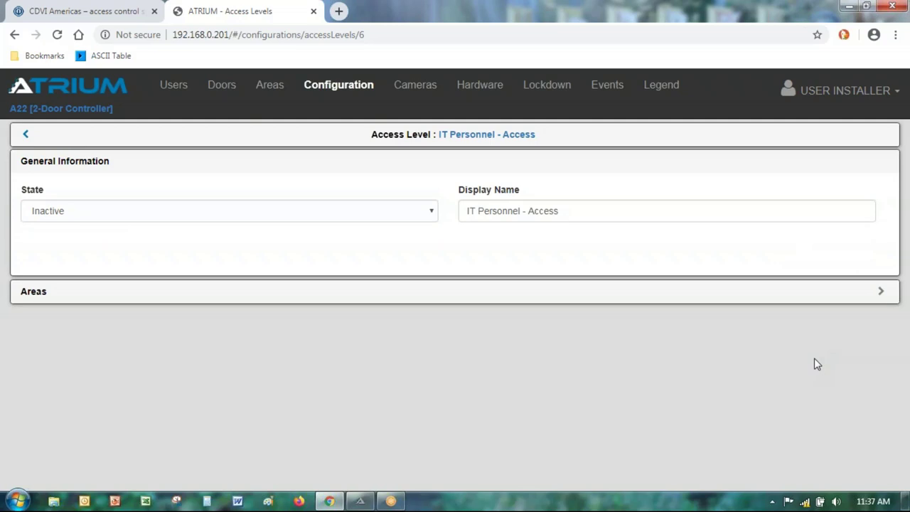
left_click(27, 136)
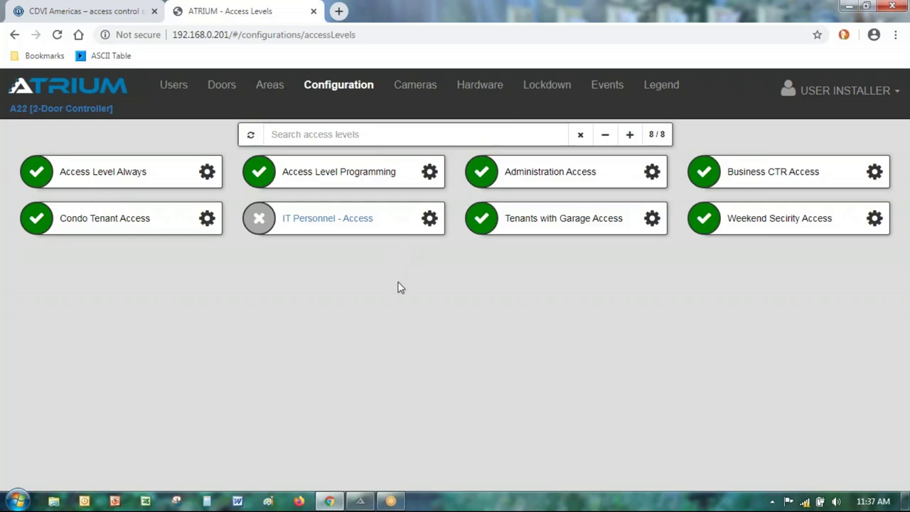
Step: Reopen IT Personnel - Access, switch its state to Active, and expand its four areas and schedules
left_click(430, 221)
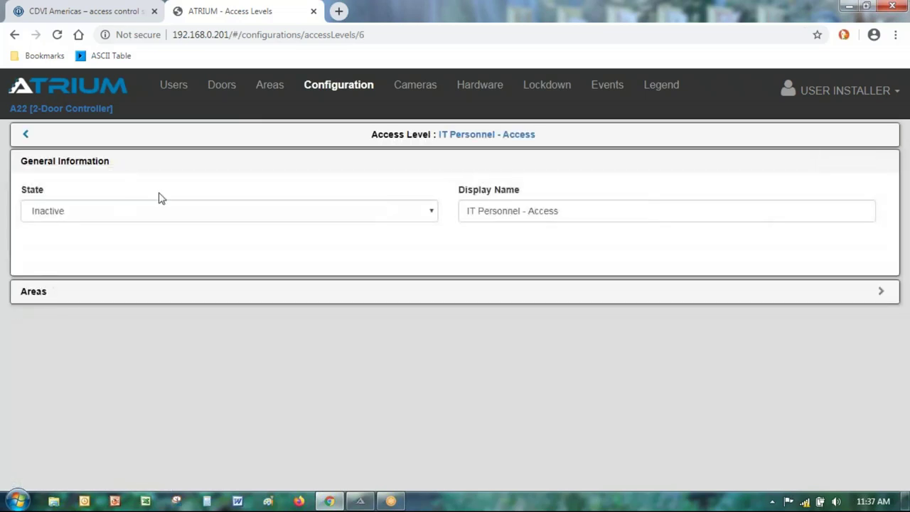
left_click(118, 212)
left_click(90, 243)
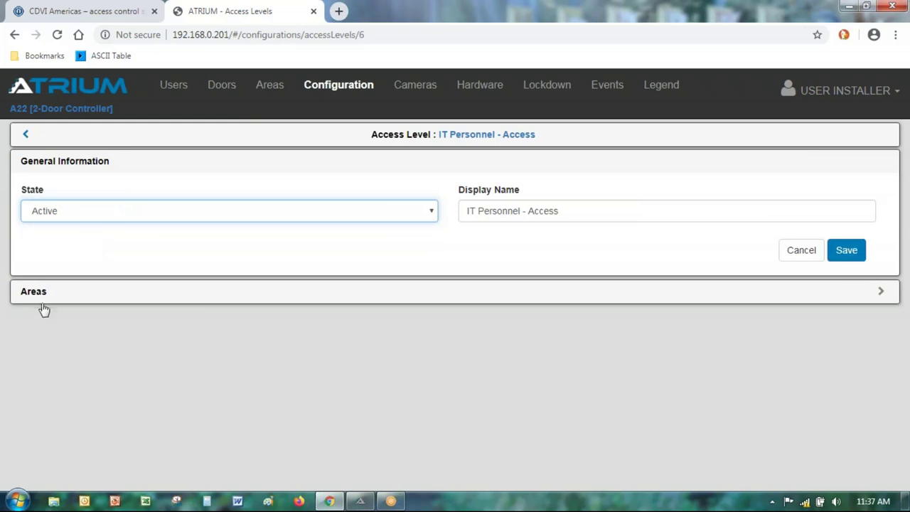
left_click(36, 295)
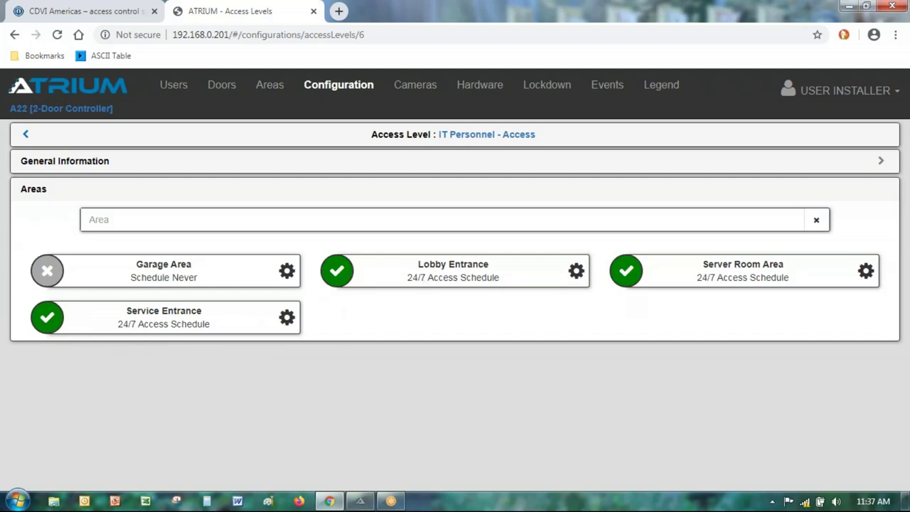
left_click(574, 278)
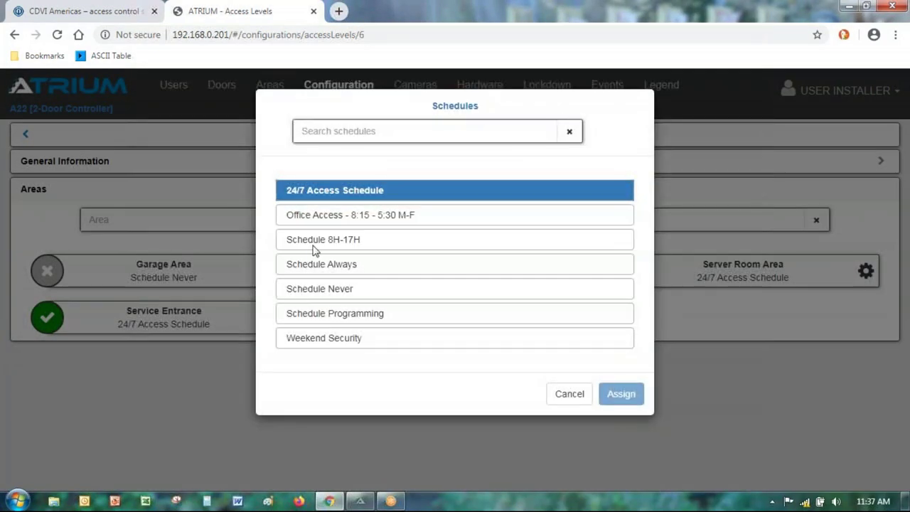
left_click(308, 288)
left_click(621, 394)
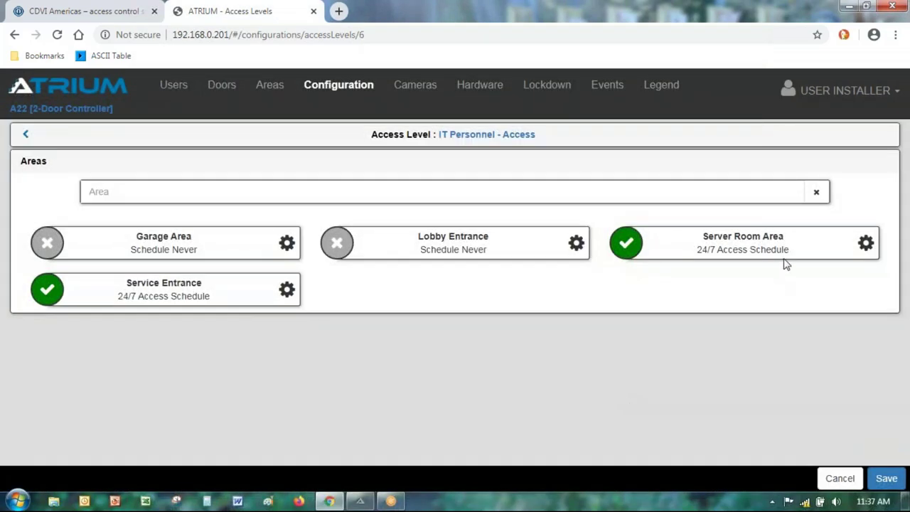
left_click(866, 243)
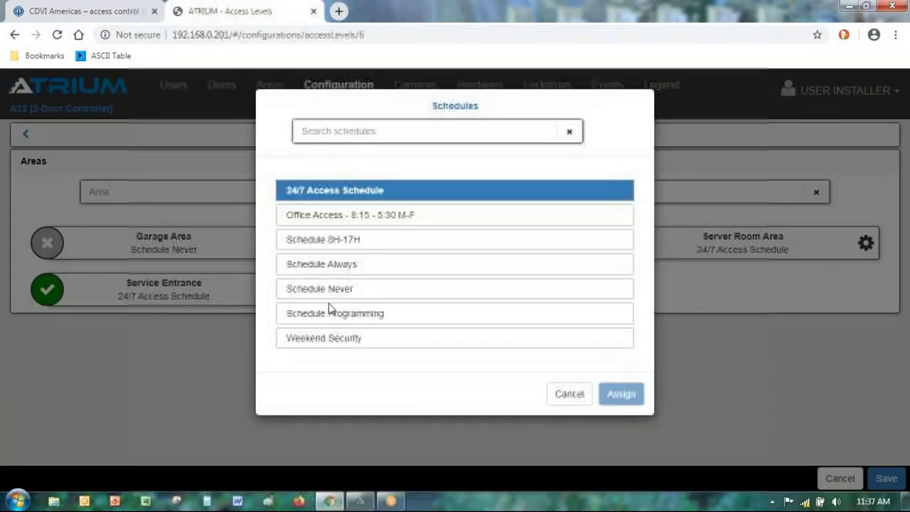
left_click(312, 262)
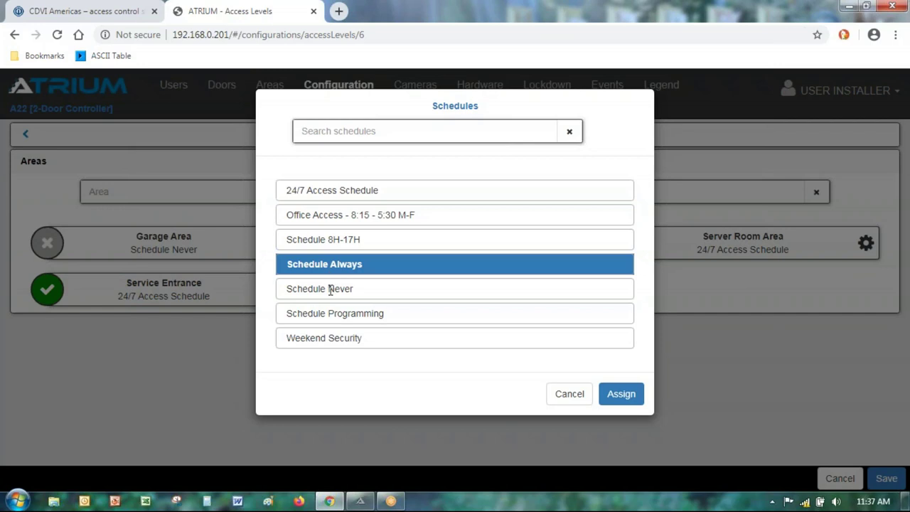
left_click(330, 288)
left_click(622, 394)
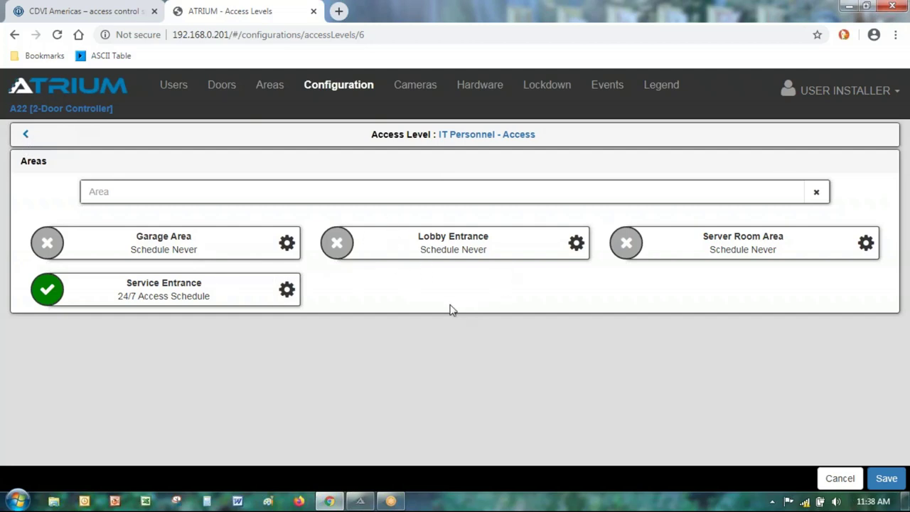
left_click(840, 477)
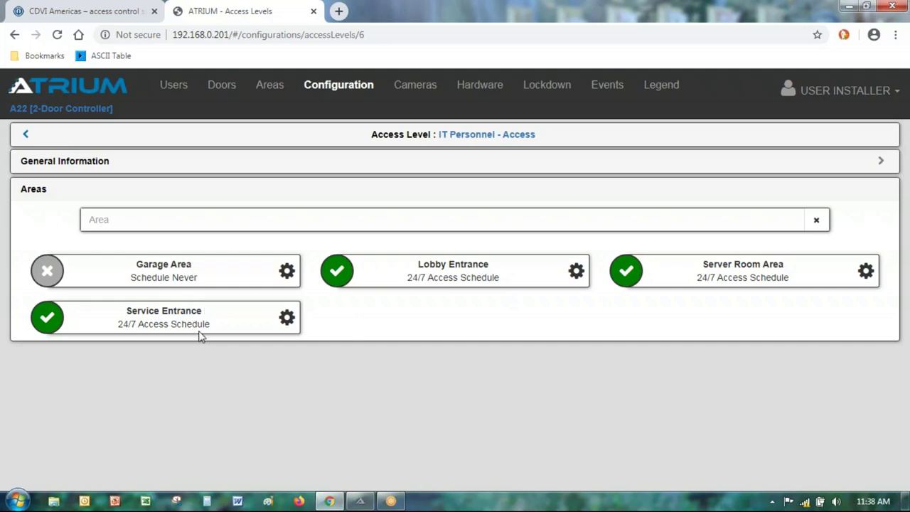
Step: Make the 24/7 Access Schedule Inactive on the Schedules page, save, and return to the list
left_click(357, 87)
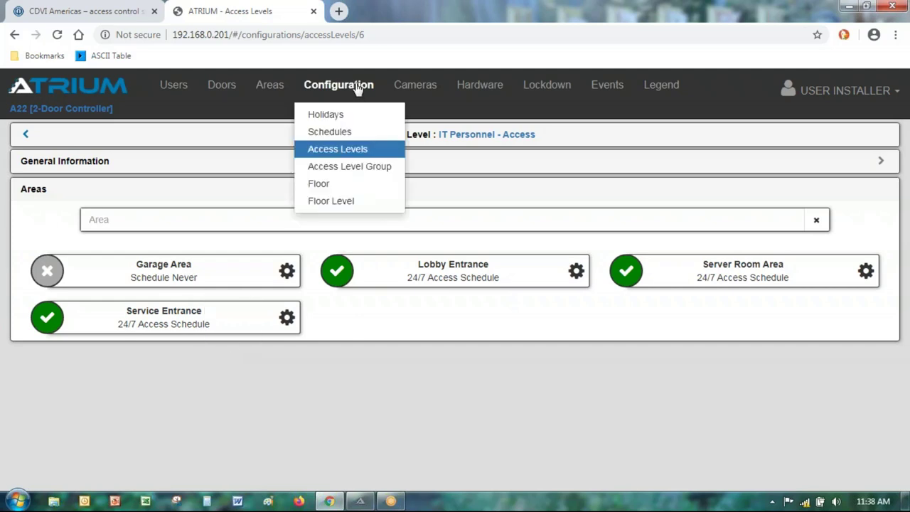
left_click(332, 136)
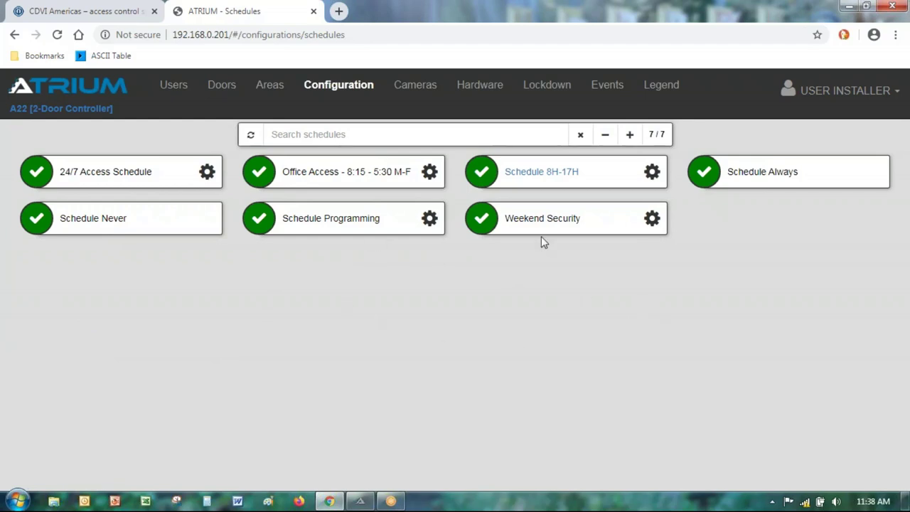
left_click(206, 172)
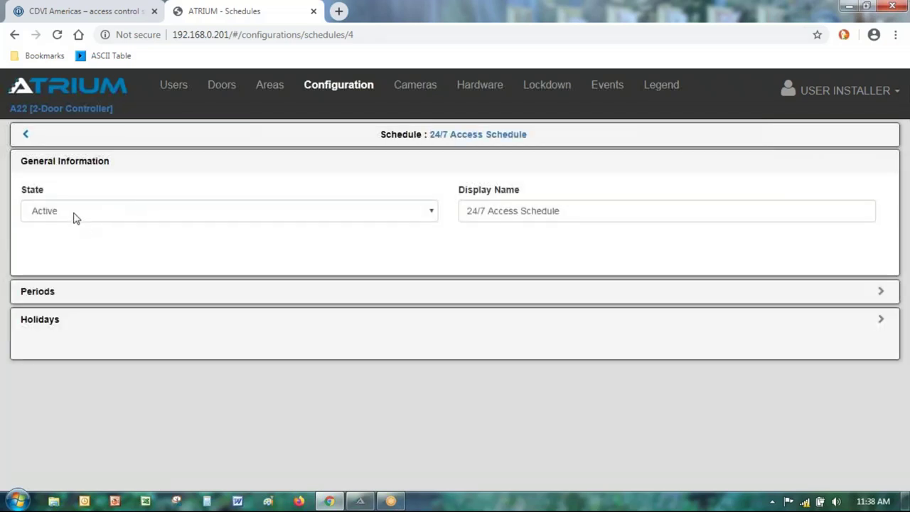
left_click(74, 215)
left_click(83, 229)
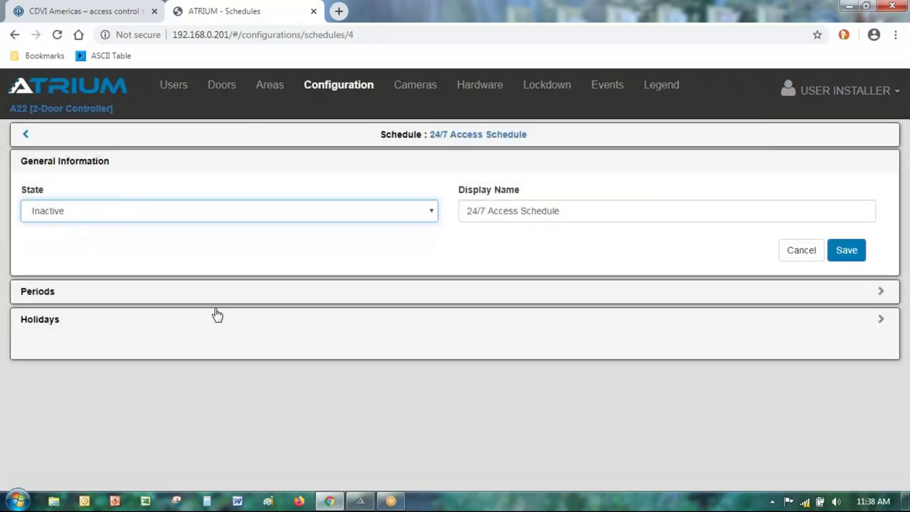
left_click(846, 251)
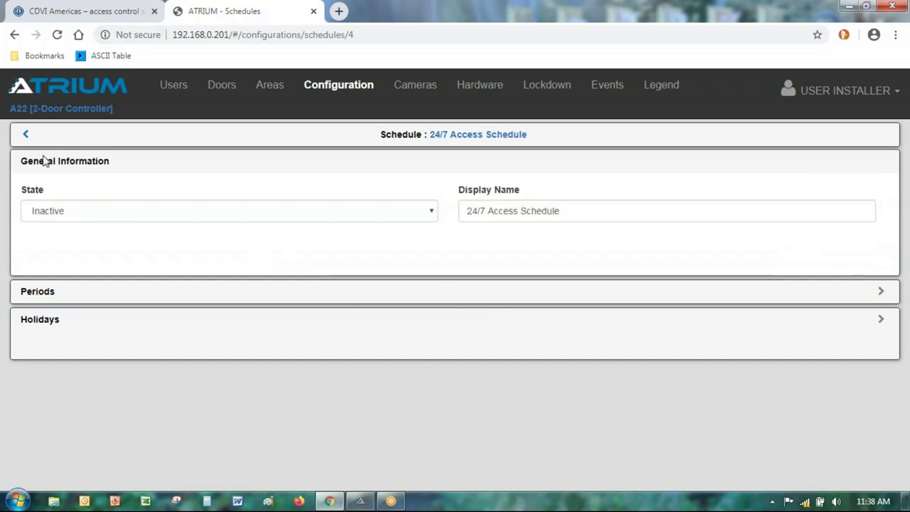
left_click(27, 136)
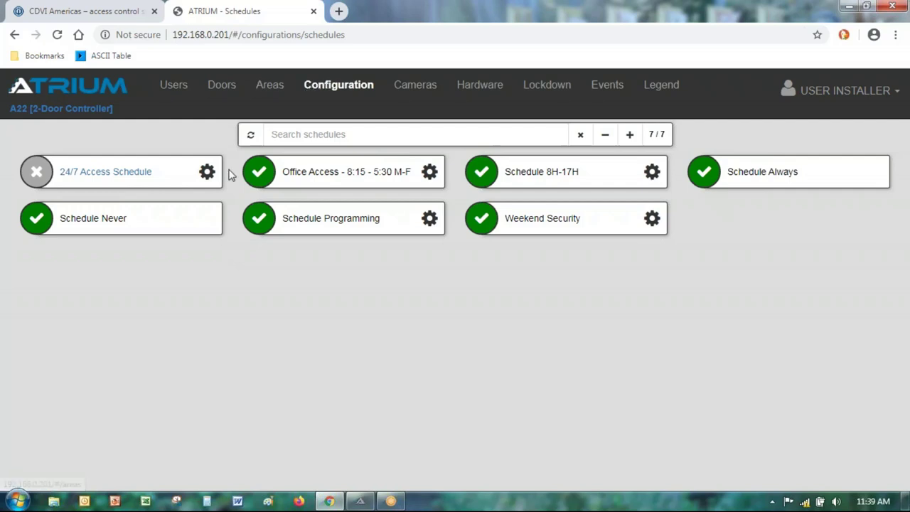
left_click(206, 172)
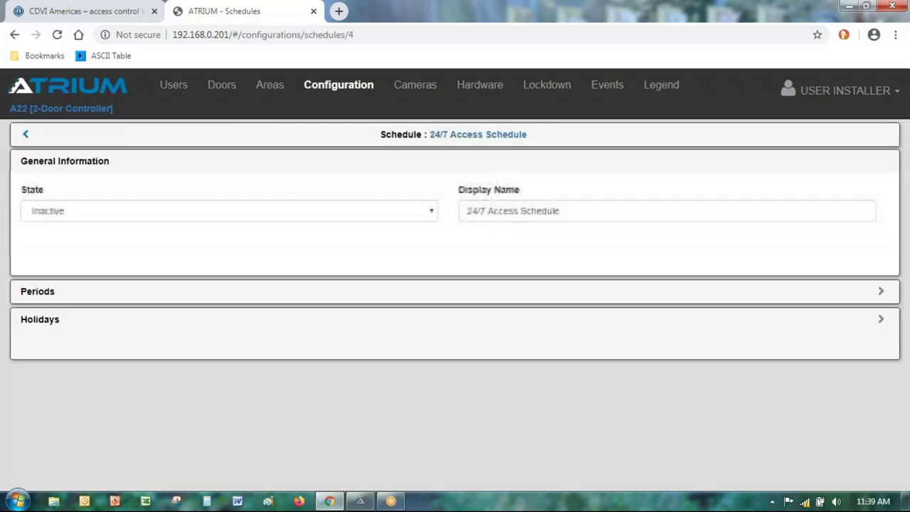
left_click(81, 213)
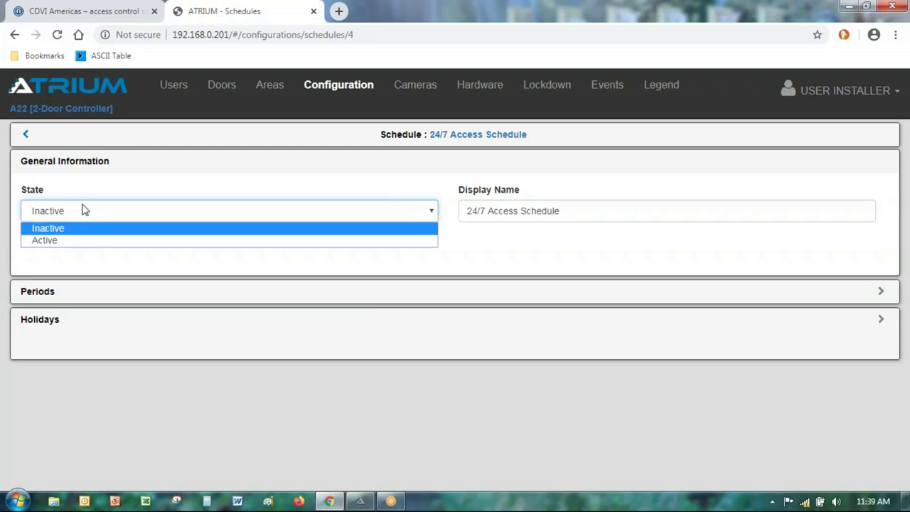
left_click(61, 242)
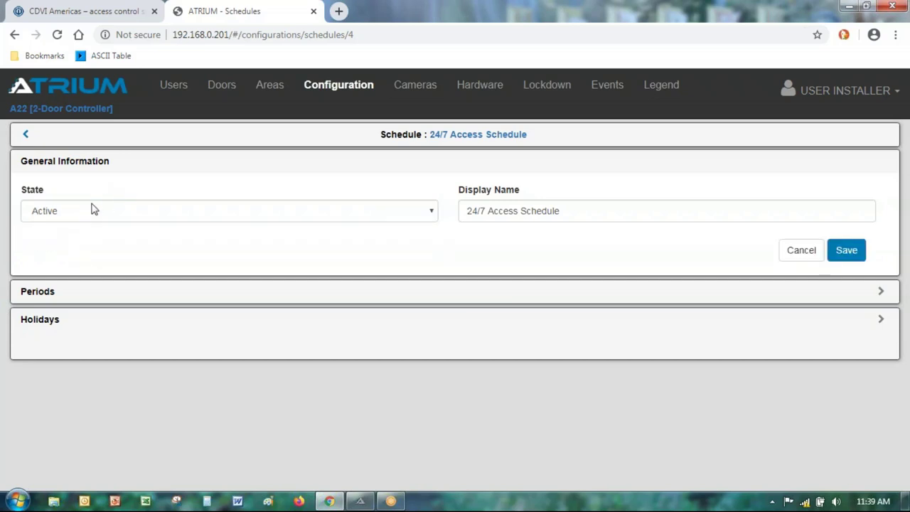
left_click(26, 136)
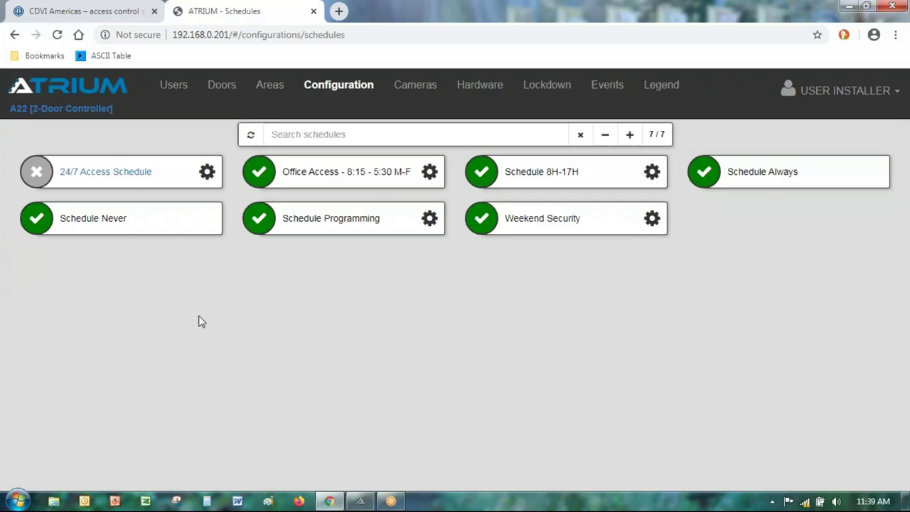
Step: Open the first user in Users > Users and keep its state set to Active
left_click(178, 91)
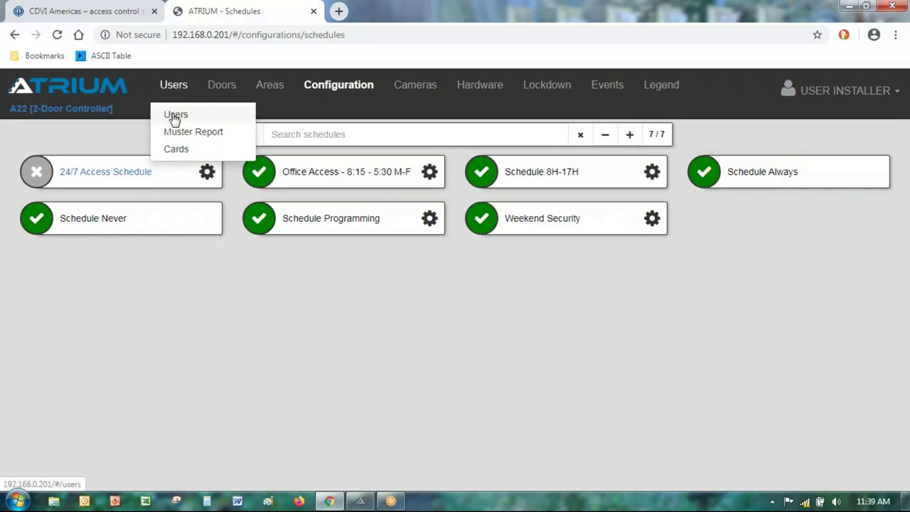
left_click(174, 118)
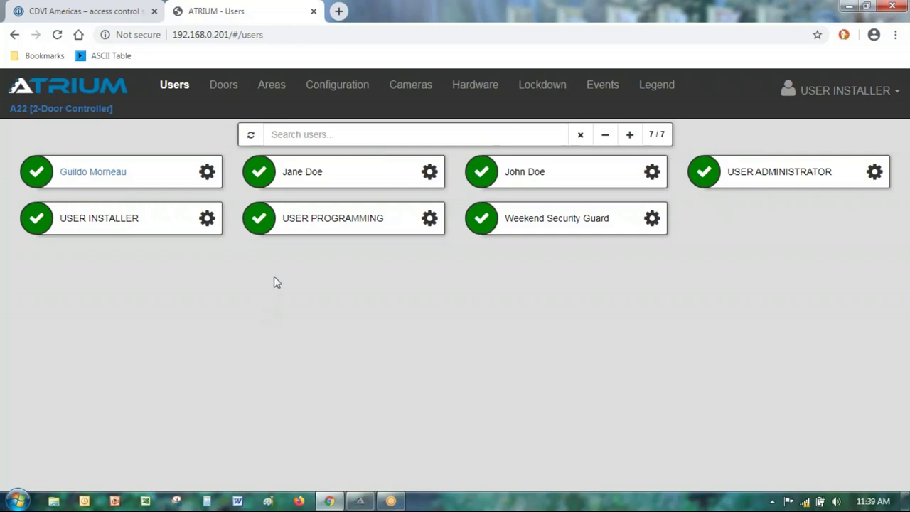
left_click(206, 171)
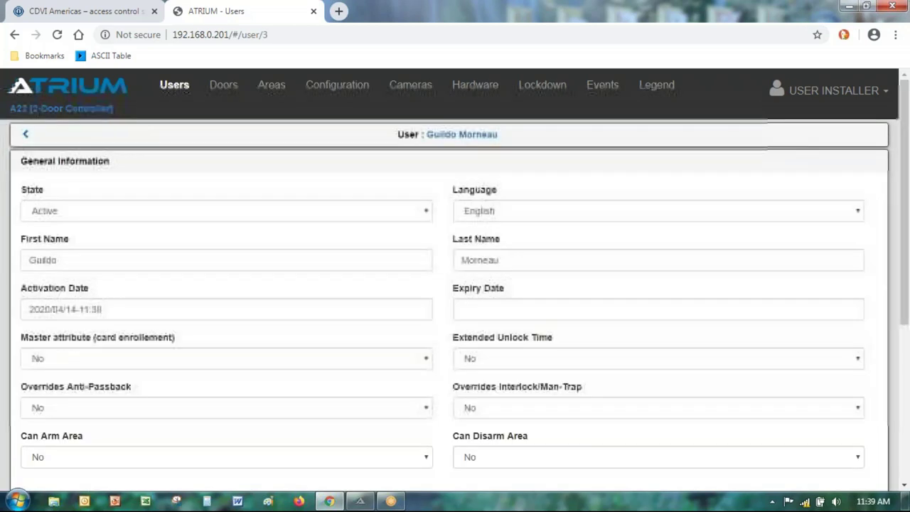
left_click(83, 209)
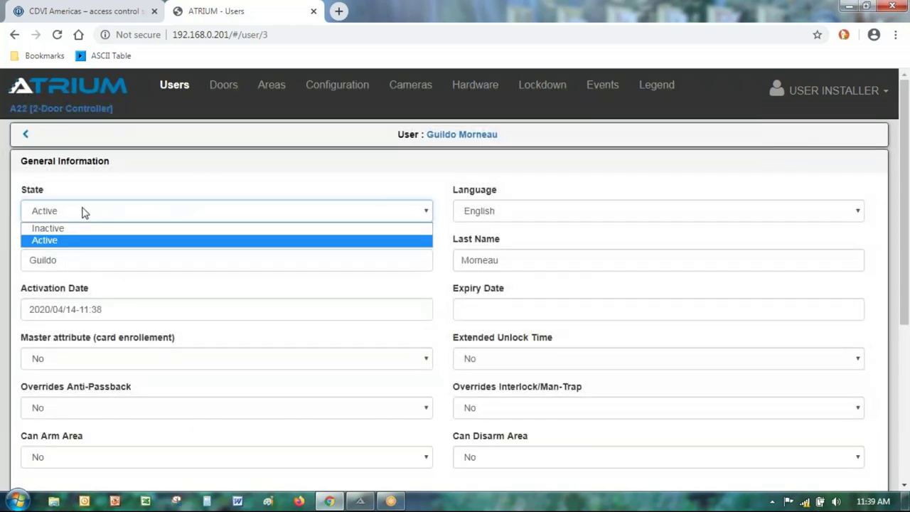
left_click(162, 213)
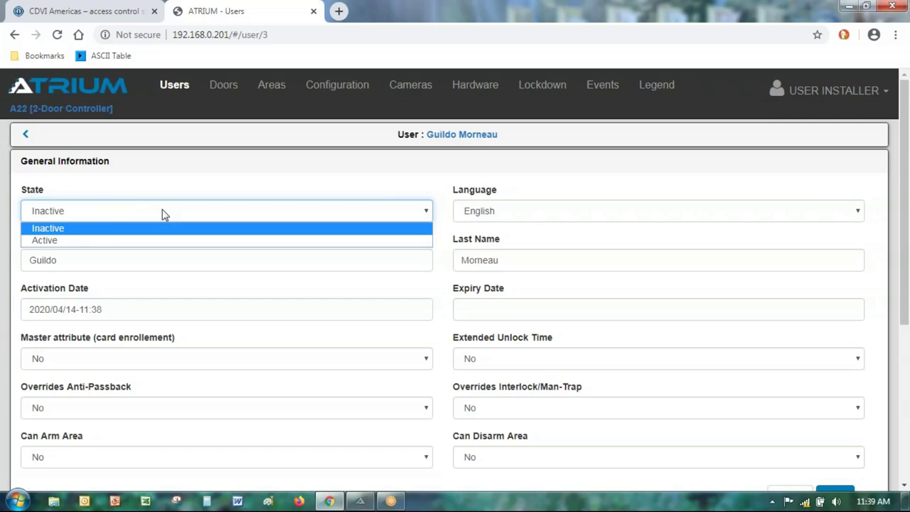
left_click(146, 242)
scroll(182, 196, "down", 1)
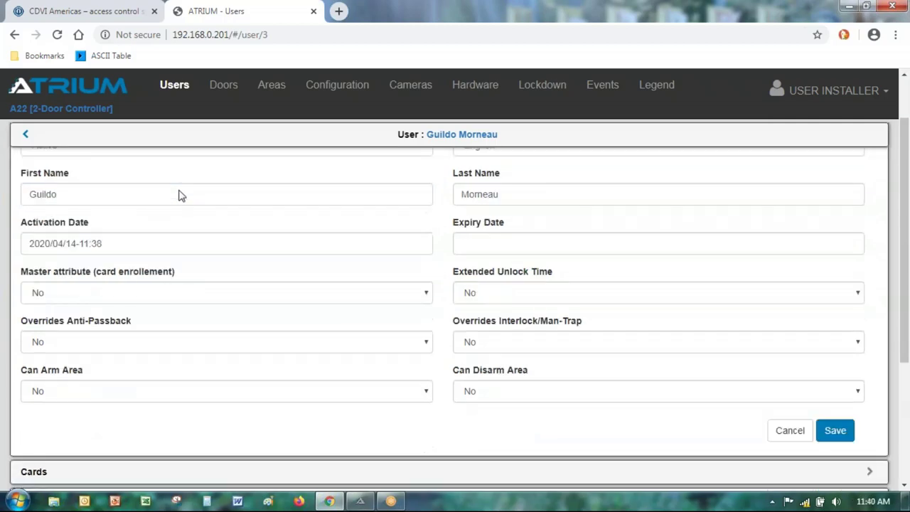
scroll(179, 196, "down", 3)
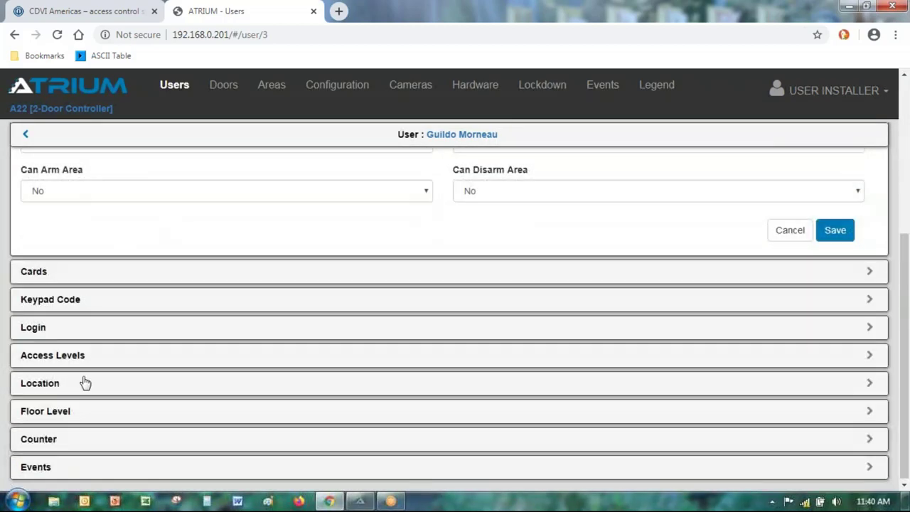
Step: Unassign IT Personnel - Access from the user, confirm, and return to the Users list
left_click(61, 359)
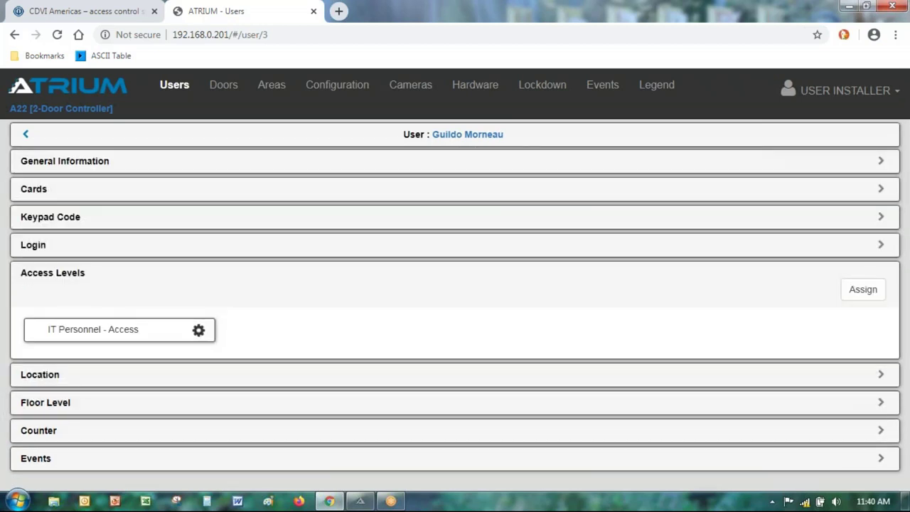
left_click(198, 330)
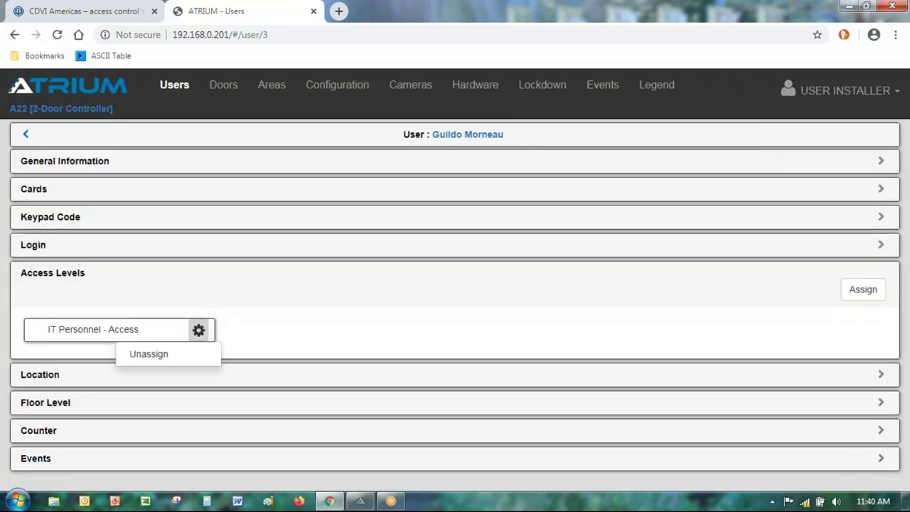
left_click(149, 354)
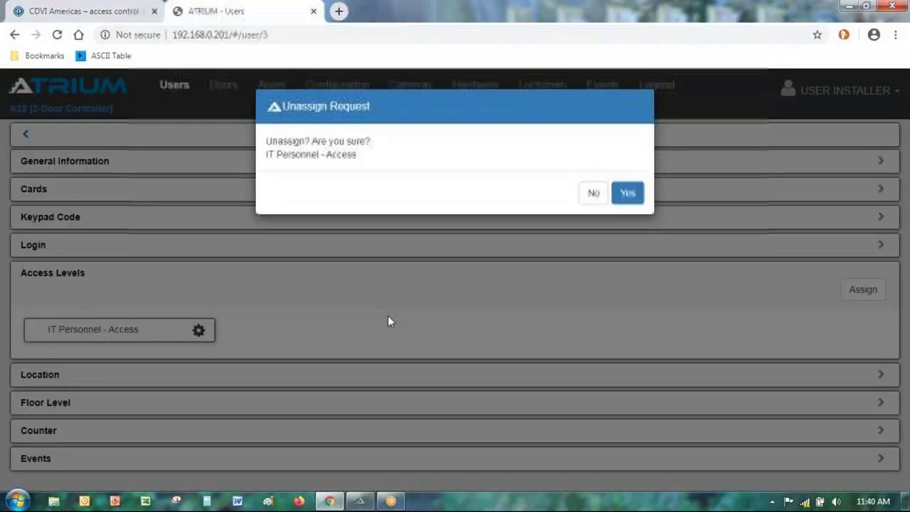
left_click(628, 192)
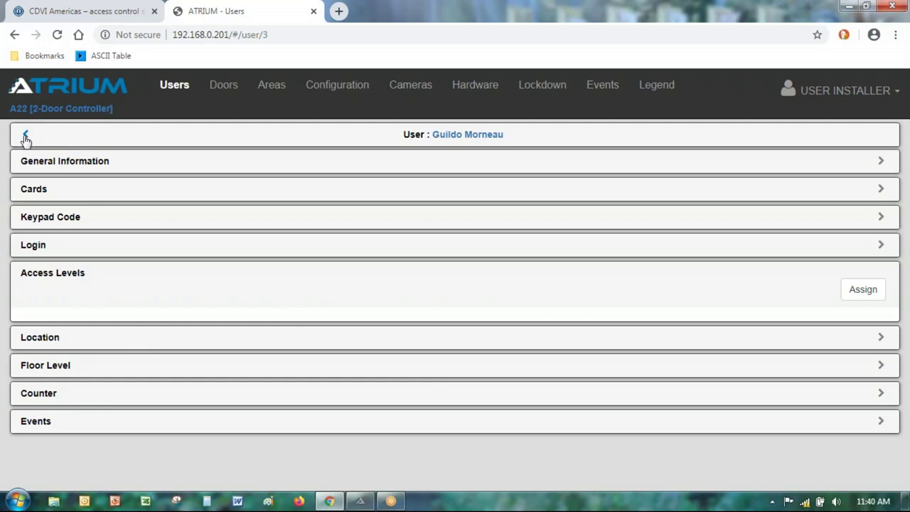
left_click(26, 136)
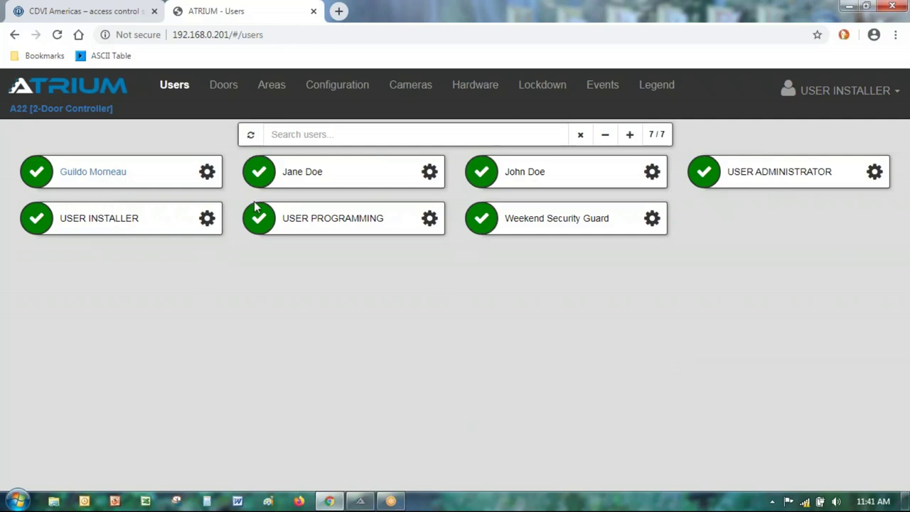
Step: Delete the first listed user from the Users list, confirming with Yes
left_click(605, 139)
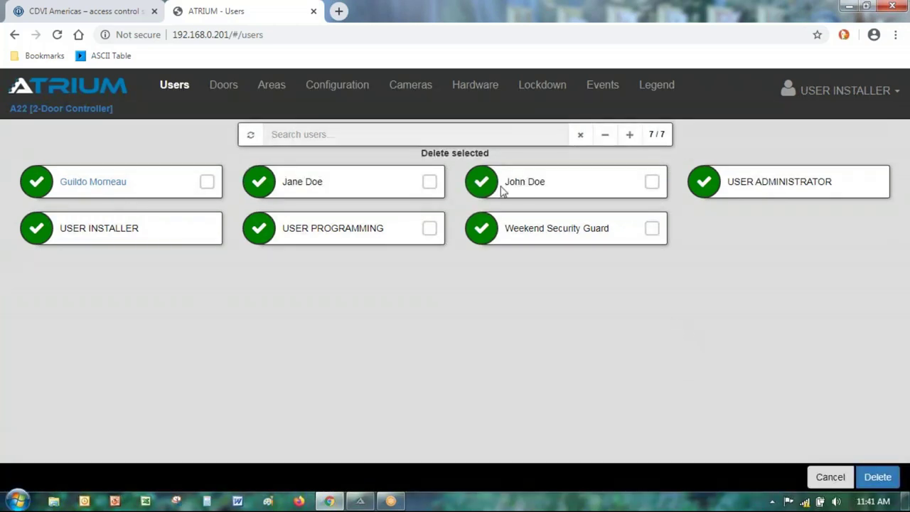
left_click(206, 183)
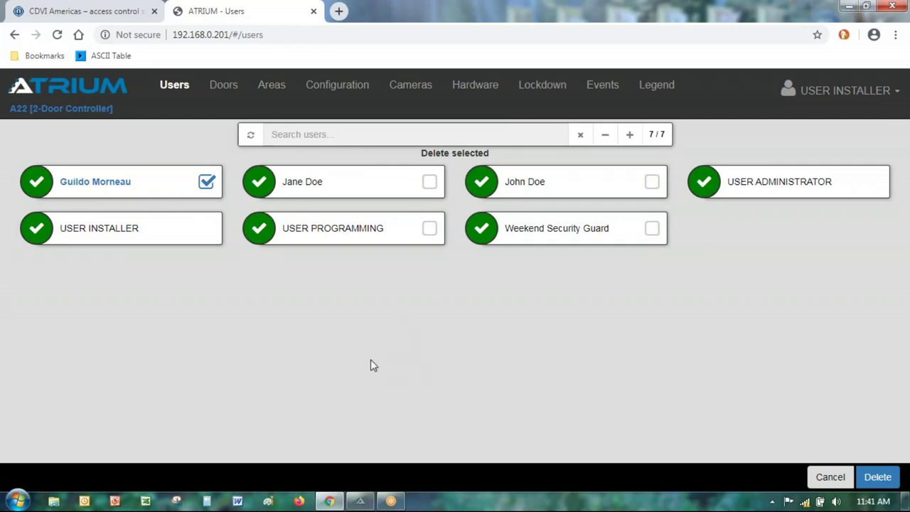
left_click(877, 479)
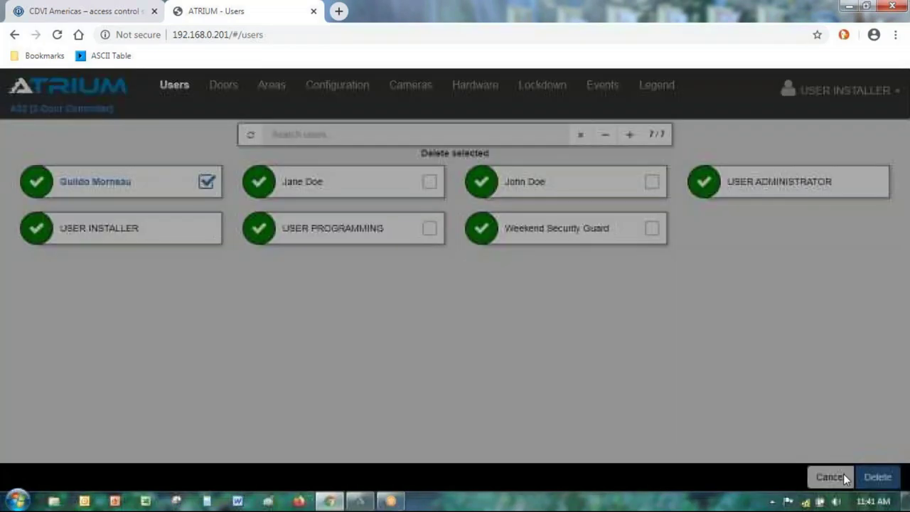
left_click(627, 221)
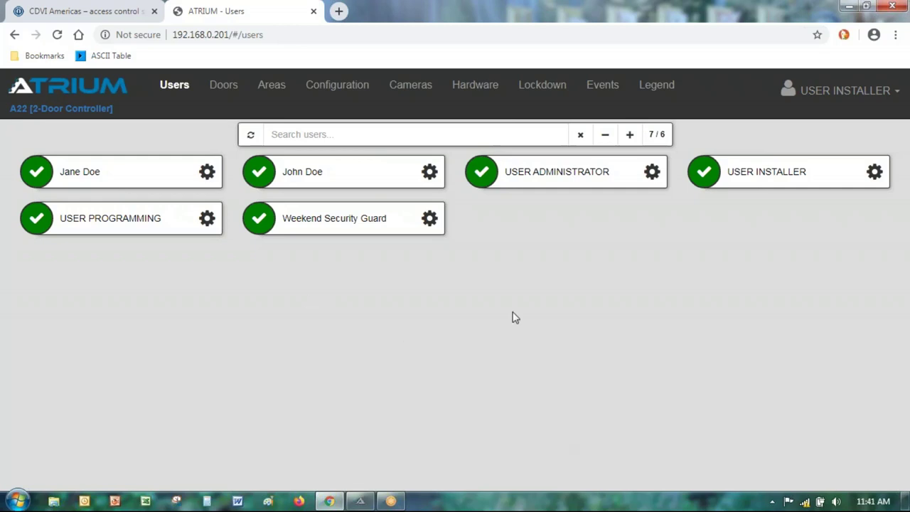
left_click(630, 136)
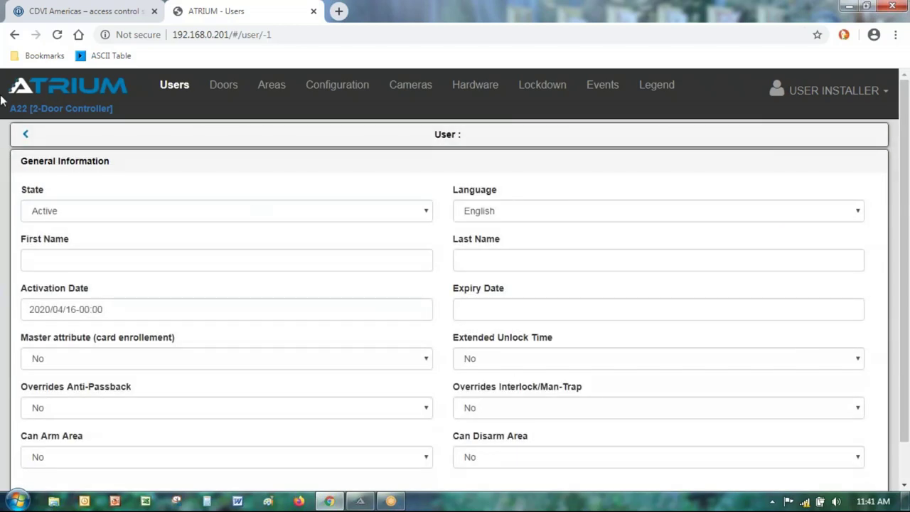
Step: Enter the new user's first and last name and save the user record
left_click(101, 253)
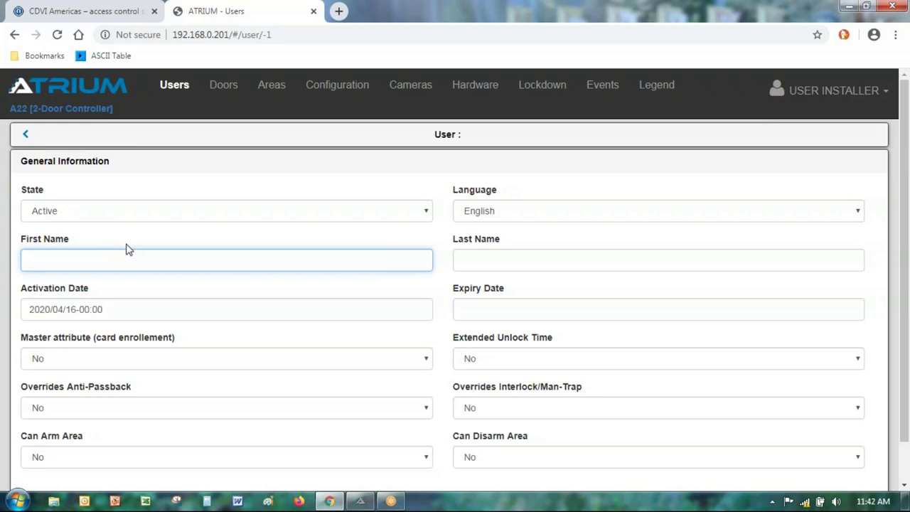
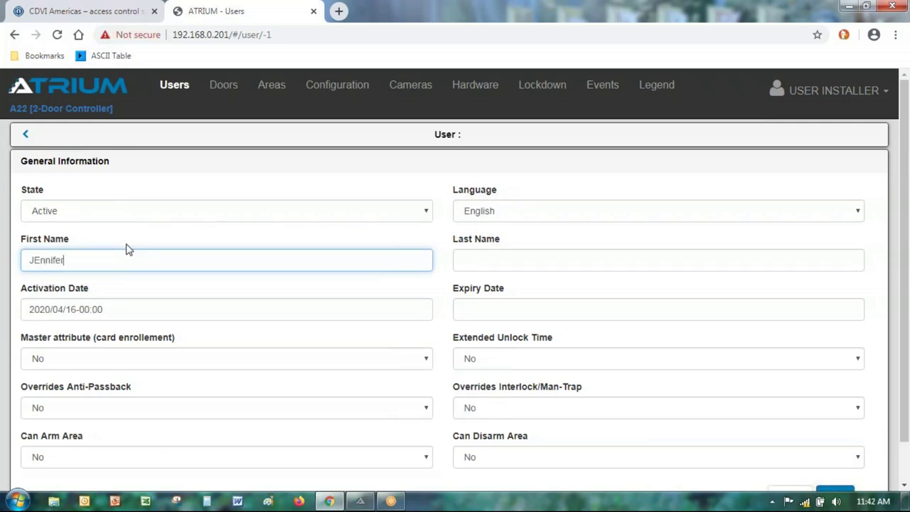
key("Tab")
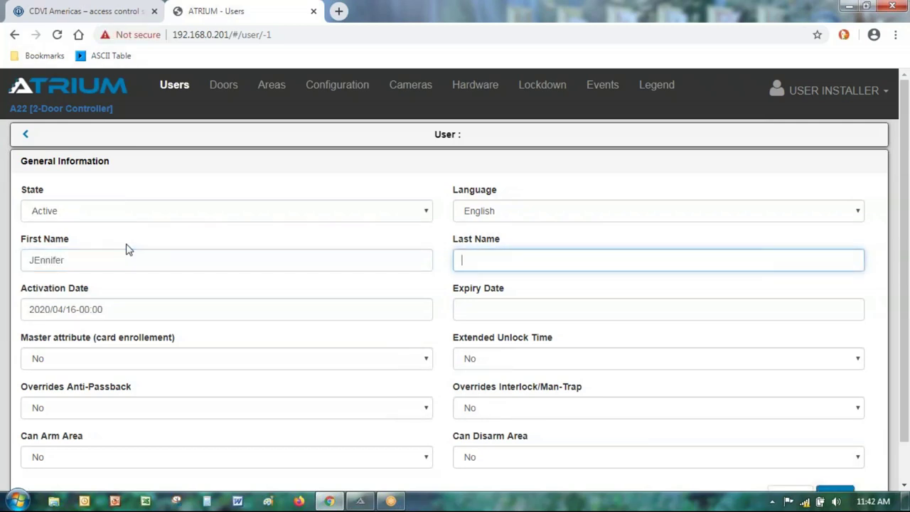
scroll(7, 313, "down", 1)
left_click(833, 454)
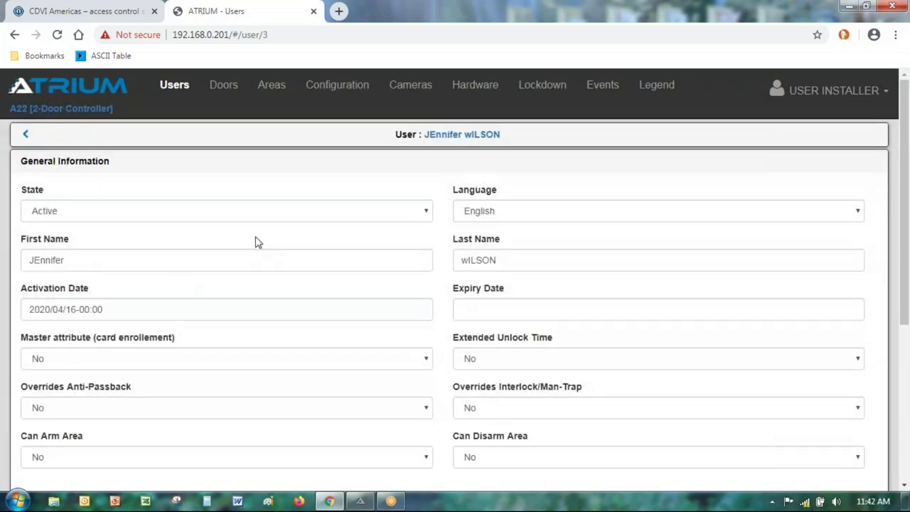
scroll(257, 238, "down", 4)
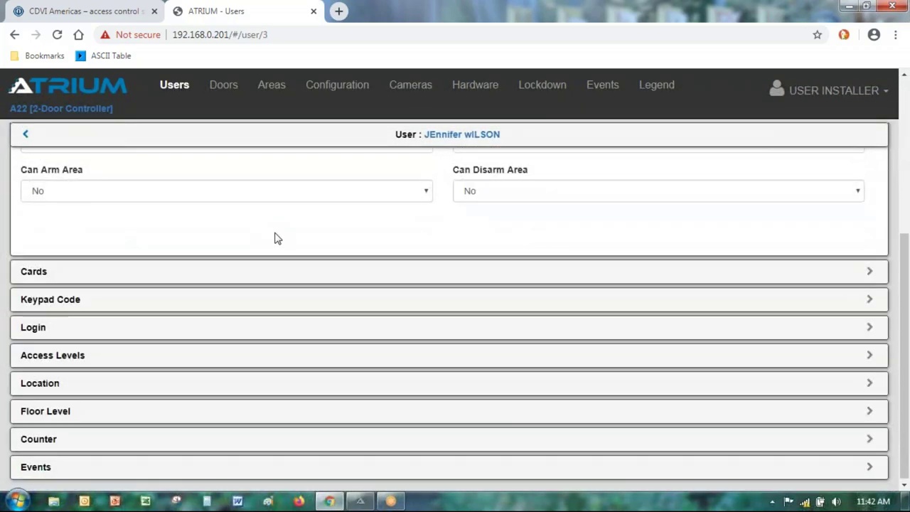
Step: Assign the spare numbered card under Cards, then return to the Users list
left_click(37, 277)
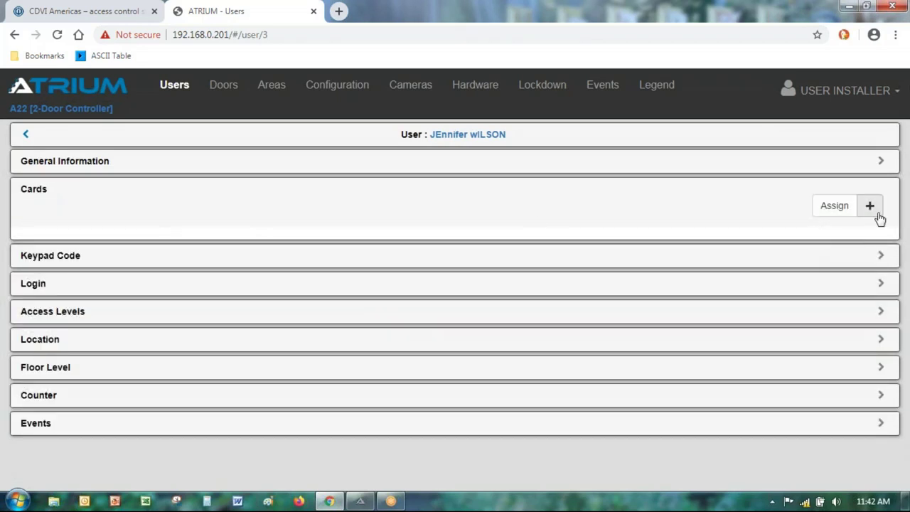
left_click(825, 214)
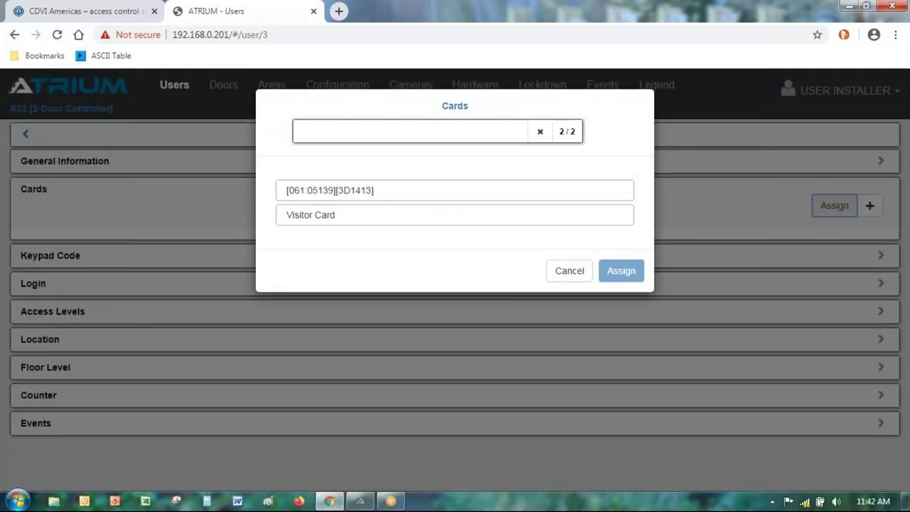
left_click(331, 190)
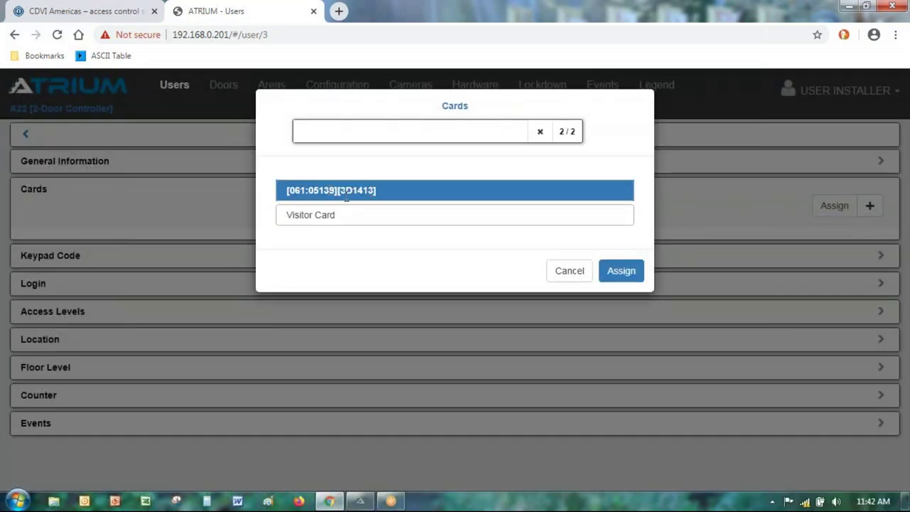
left_click(619, 278)
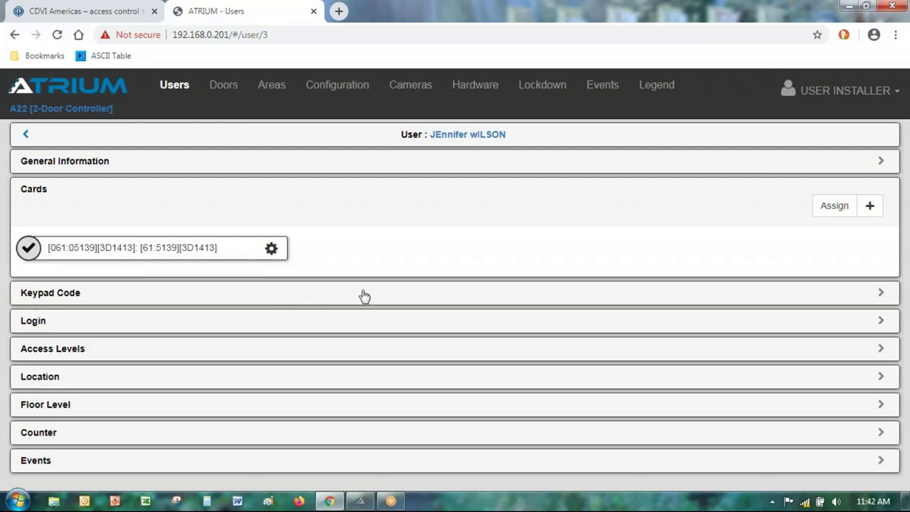
left_click(827, 207)
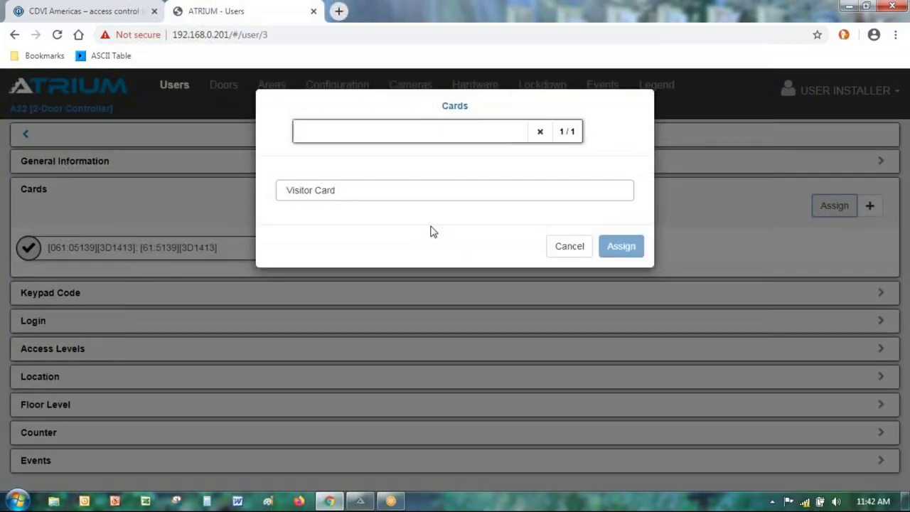
left_click(572, 254)
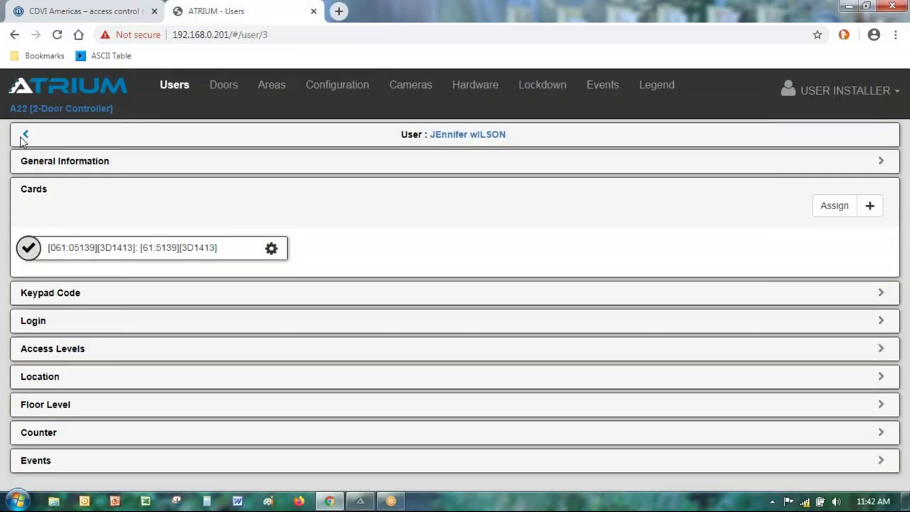
left_click(25, 137)
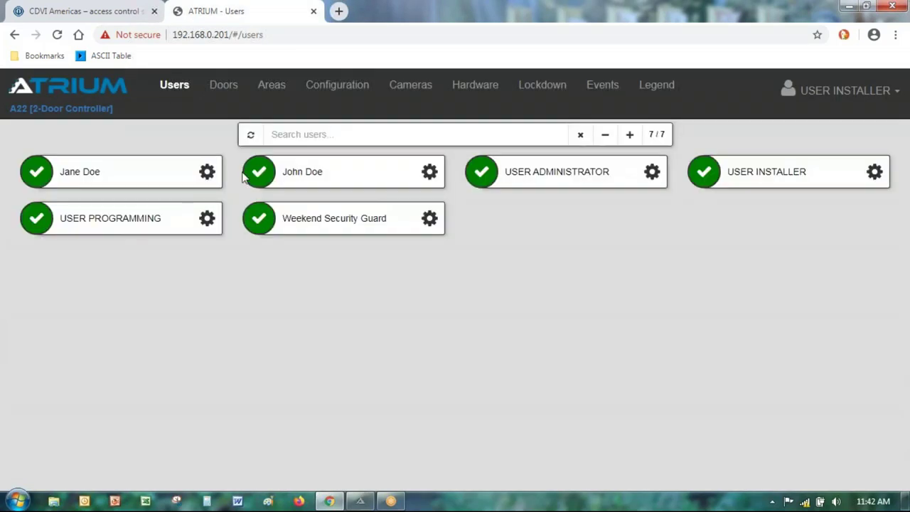
Step: Add a new user with First Name 'Visitor' and Last Name 'User', and save it
left_click(630, 134)
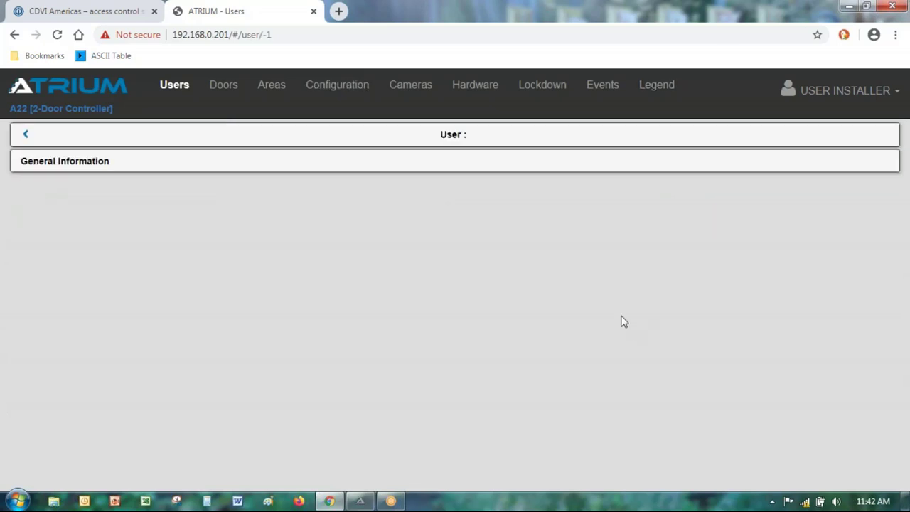
left_click(309, 267)
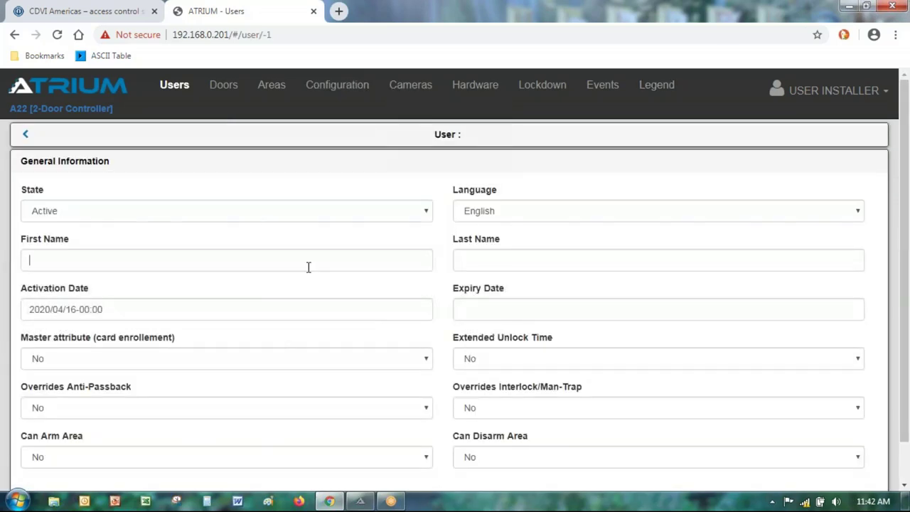
type("VISITOR")
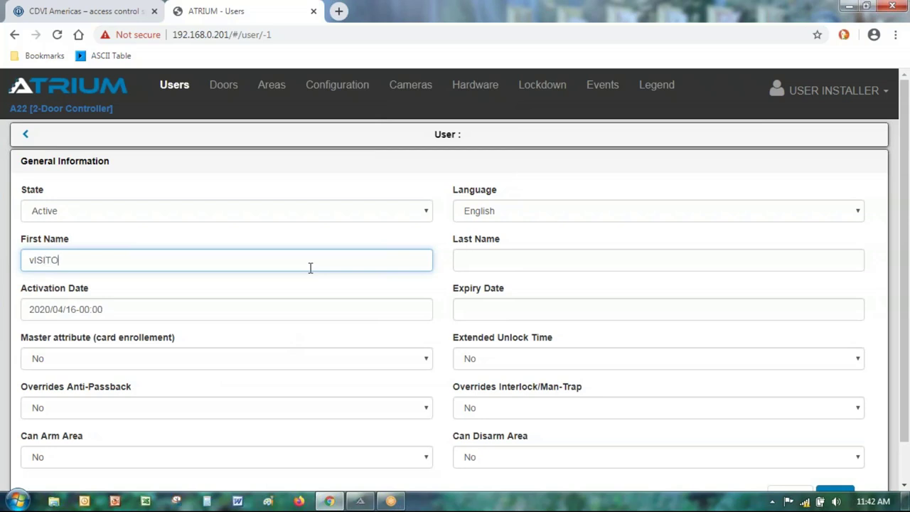
key("BackSpace")
key("BackSpace")
key("BackSpace")
key("BackSpace")
key("BackSpace")
key("BackSpace")
key("BackSpace")
type("Viso")
type("itor")
key("BackSpace")
key("BackSpace")
key("BackSpace")
key("BackSpace")
key("BackSpace")
type("i9tor")
key("Left")
key("Left")
key("Left")
key("BackSpace")
key("End")
left_click(494, 256)
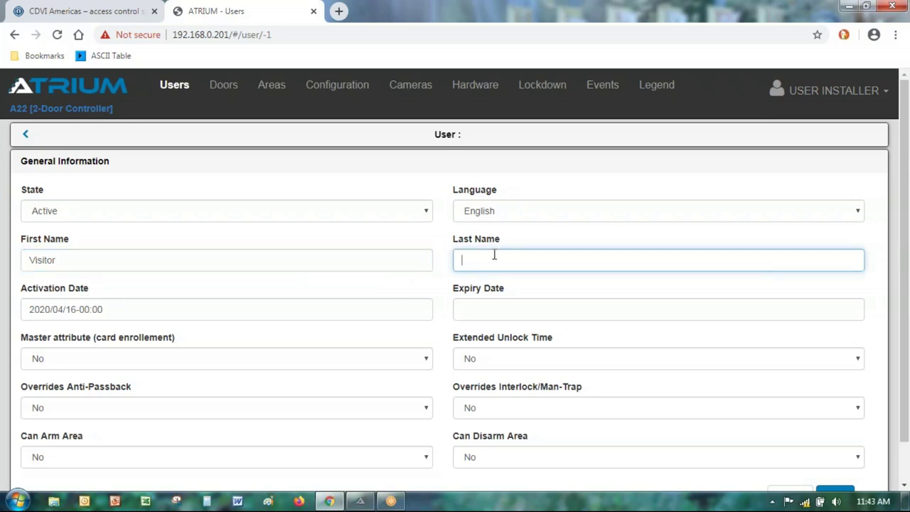
type("User")
scroll(483, 327, "down", 2)
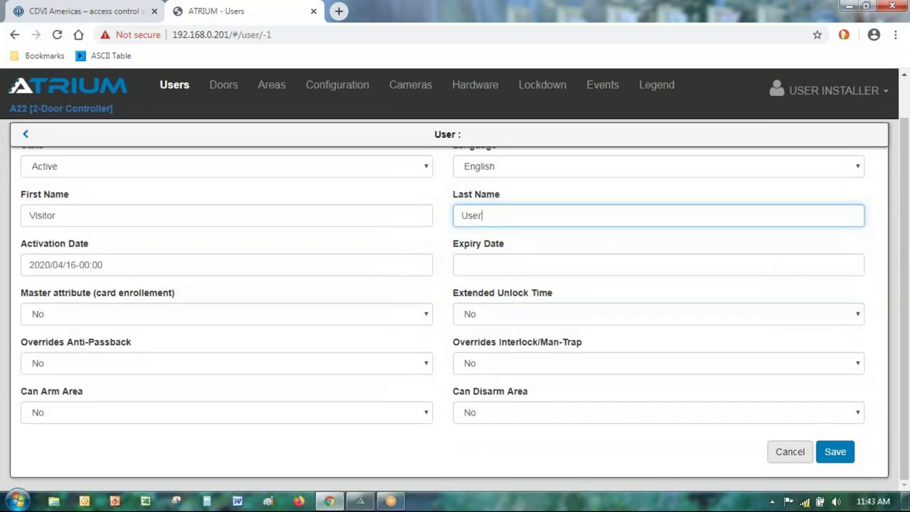
left_click(836, 452)
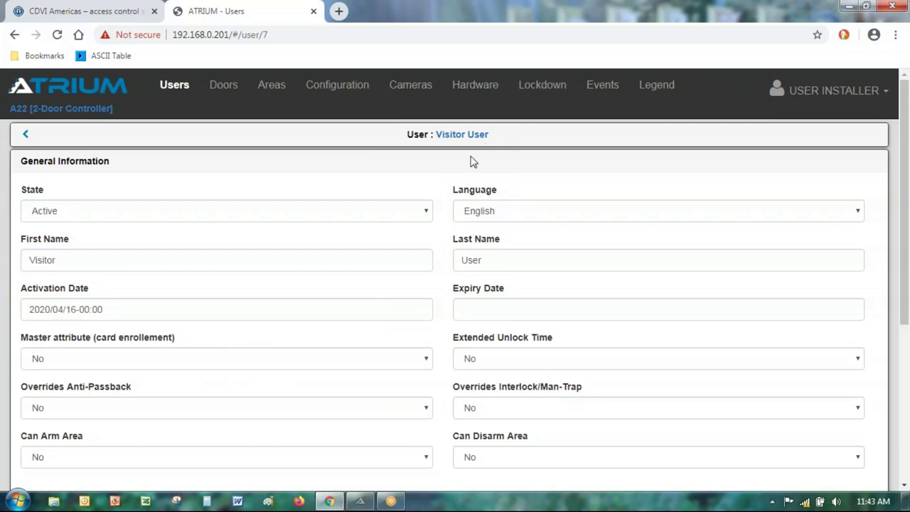
scroll(209, 405, "down", 4)
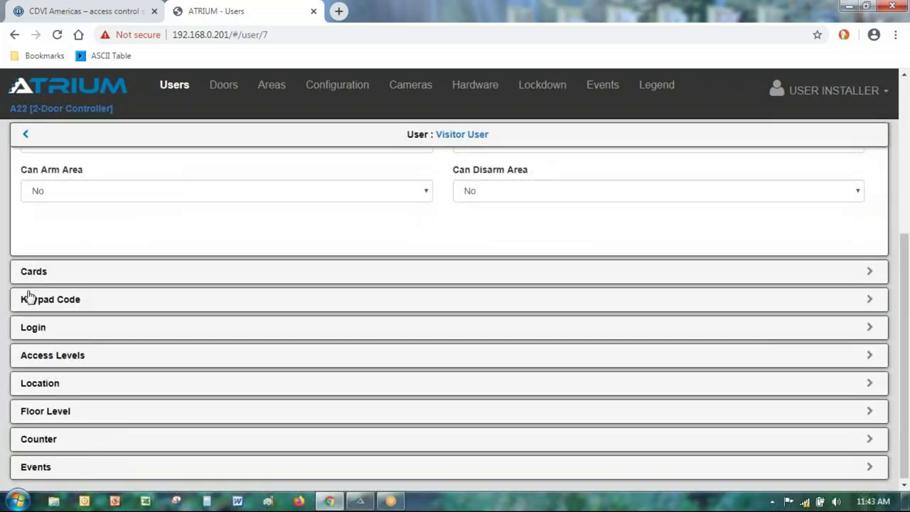
Step: Assign the Visitor Card to Visitor User
left_click(33, 277)
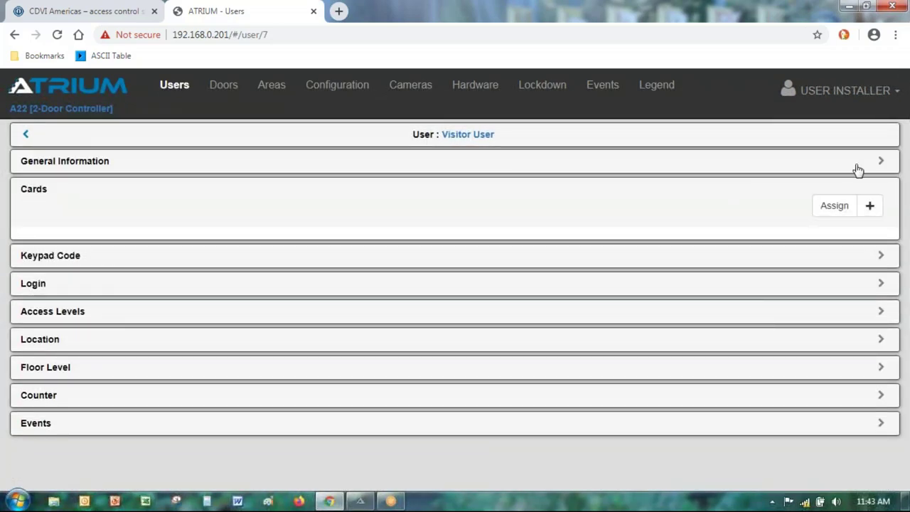
left_click(836, 205)
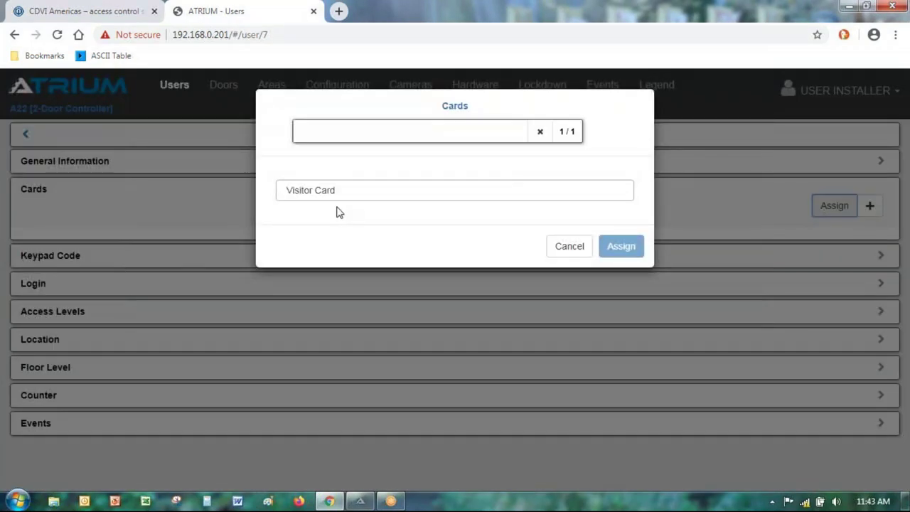
left_click(316, 191)
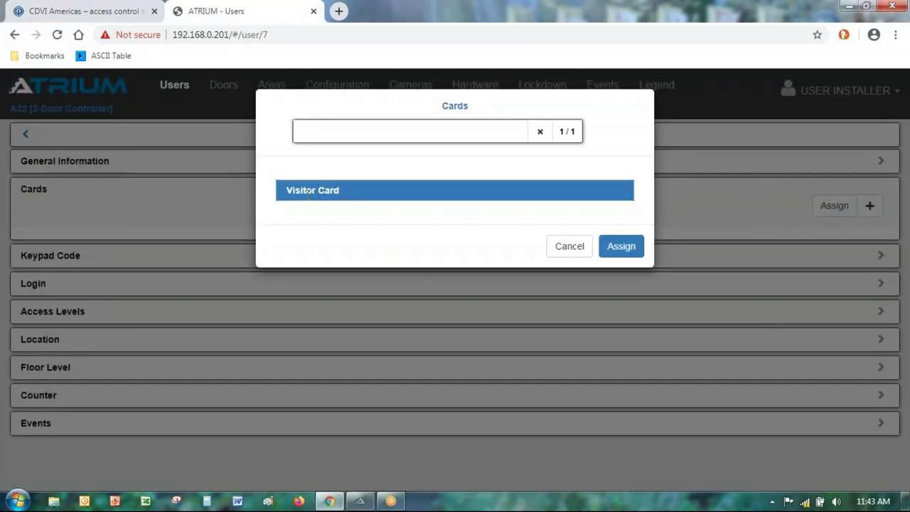
left_click(618, 249)
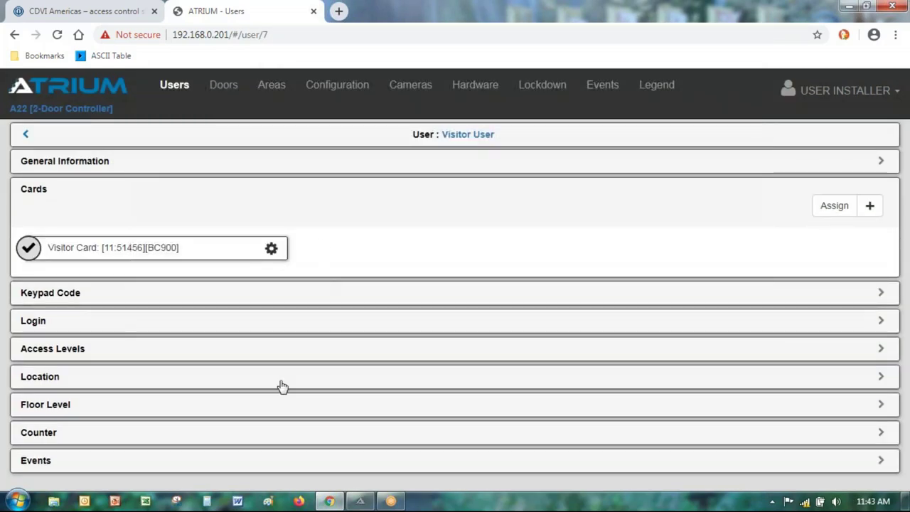
Step: Assign the Business CTR Access access level to Visitor User
left_click(71, 351)
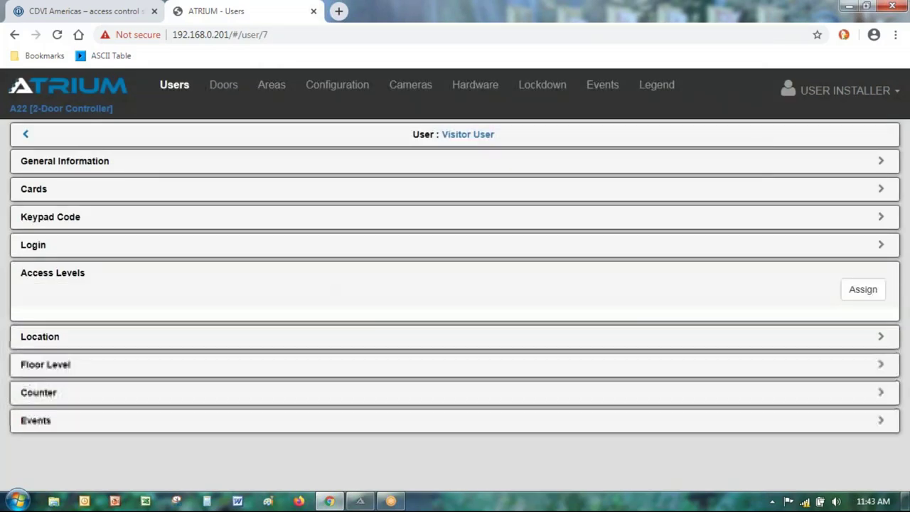
left_click(865, 292)
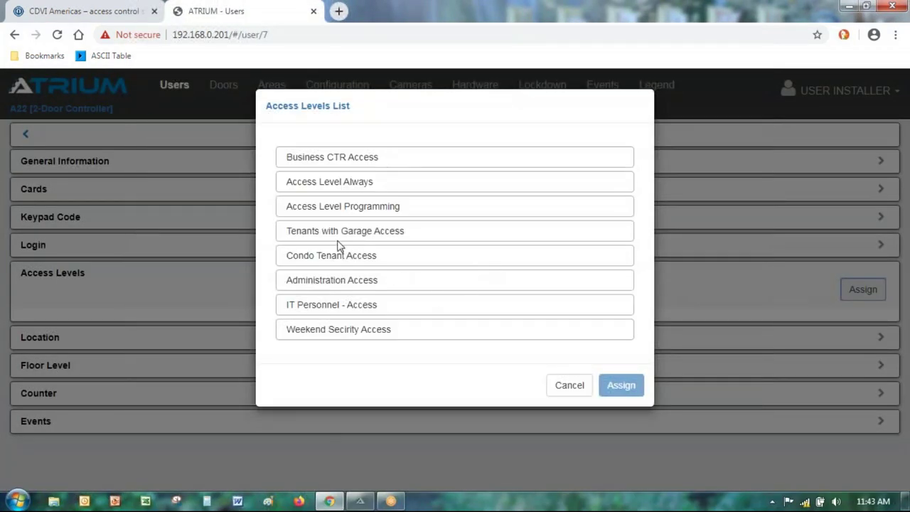
left_click(340, 155)
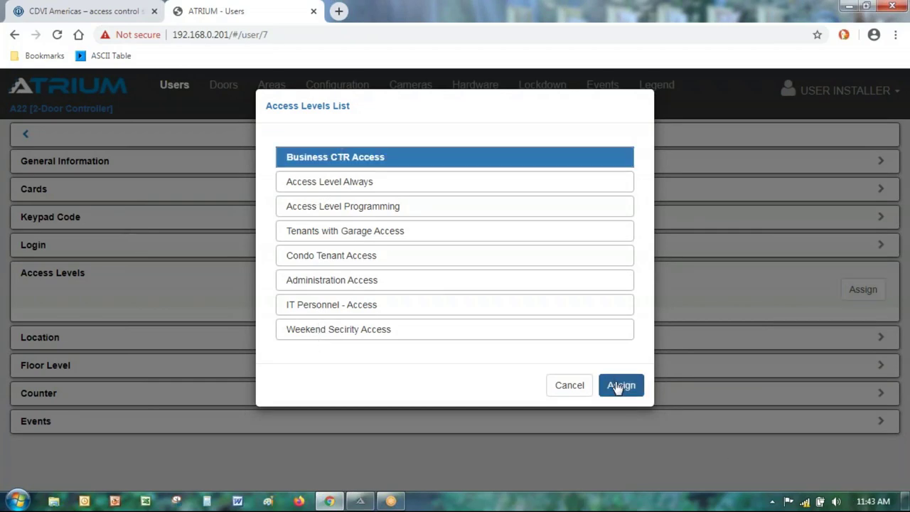
left_click(615, 384)
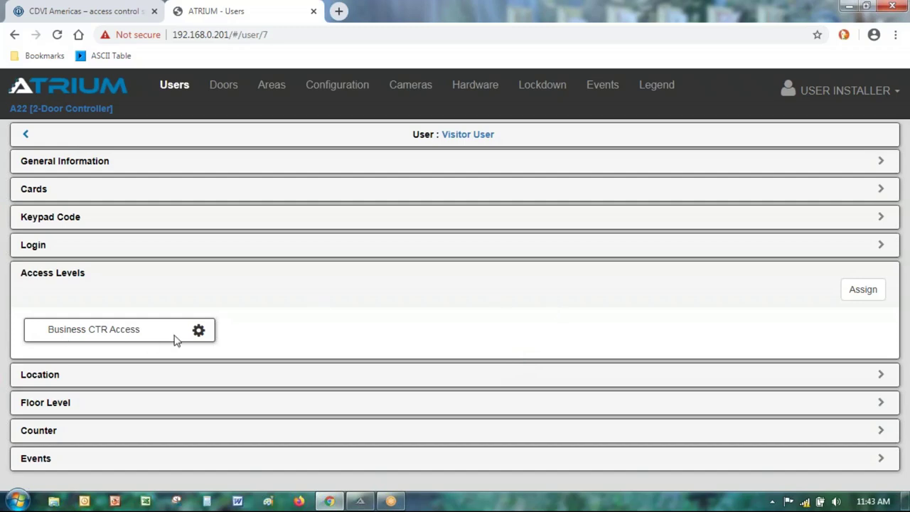
Step: Unassign the Business CTR Access level from Visitor User and confirm
left_click(200, 329)
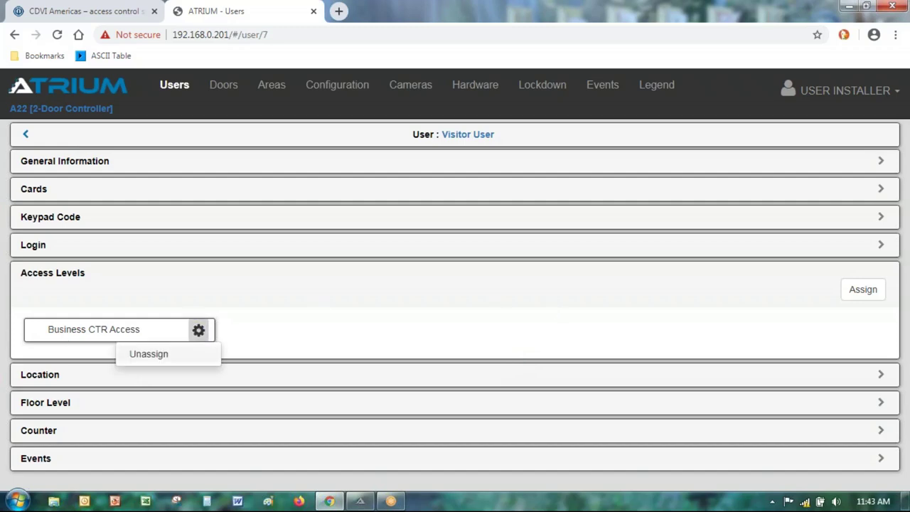
left_click(146, 355)
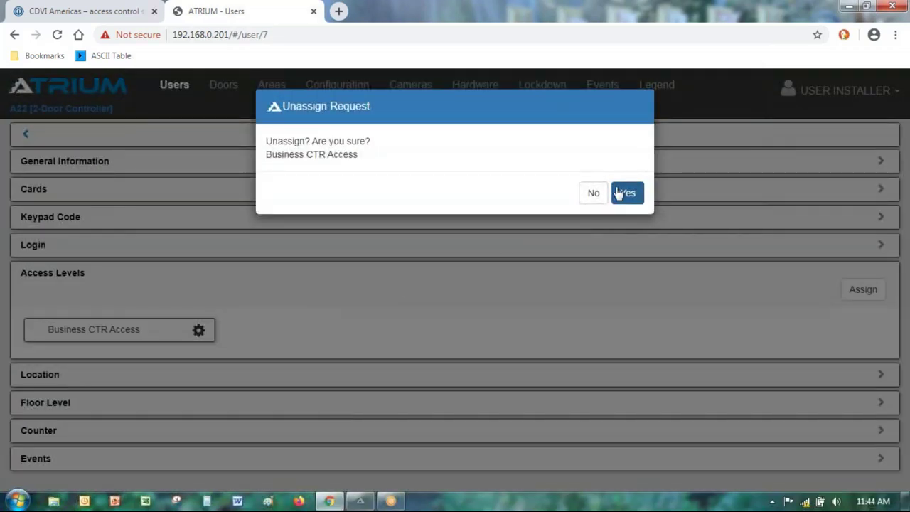
left_click(629, 196)
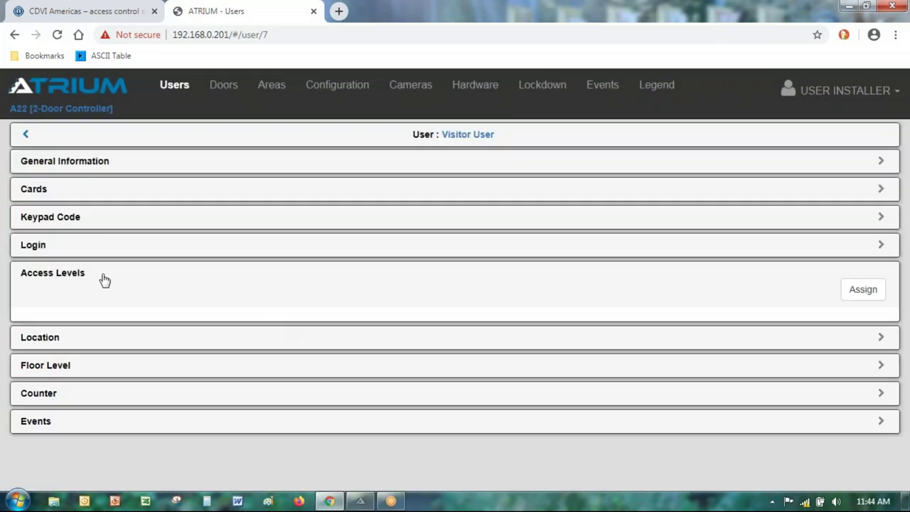
Step: Unassign the Visitor Card from Visitor User, confirm, and go back to the Users list
left_click(39, 190)
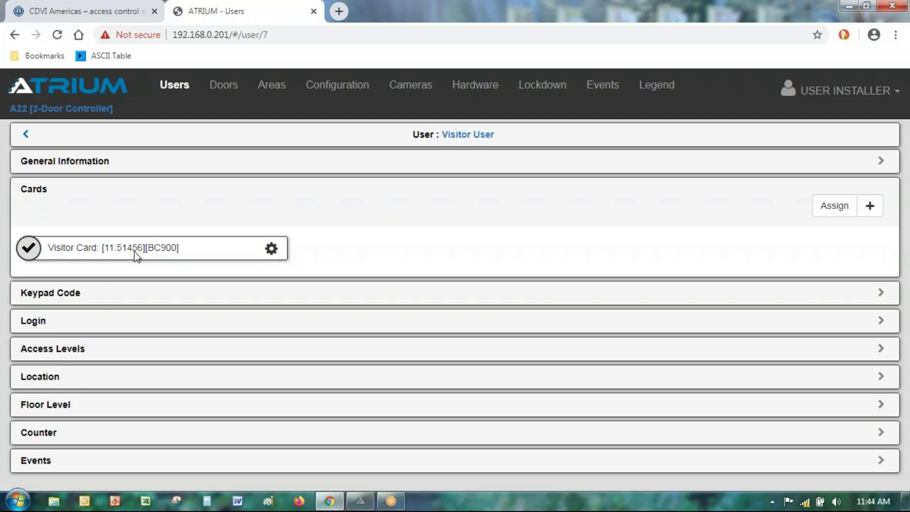
left_click(272, 253)
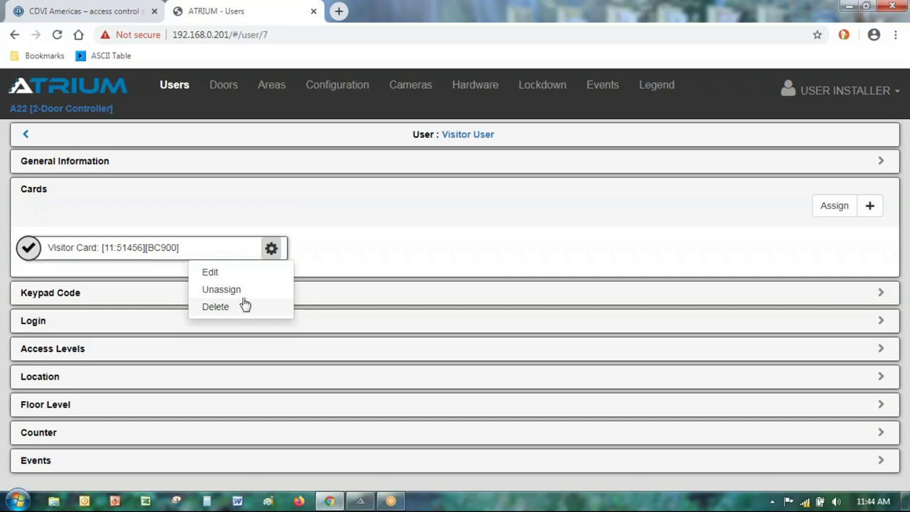
left_click(240, 290)
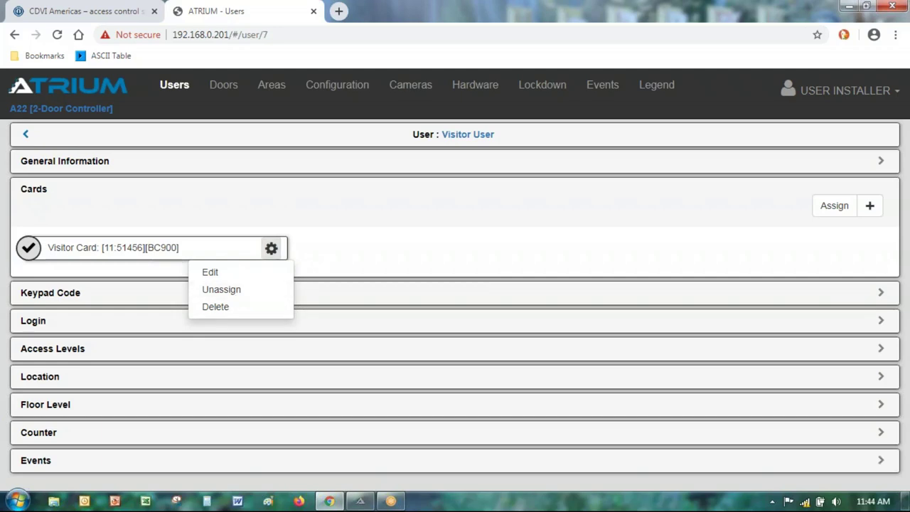
left_click(628, 195)
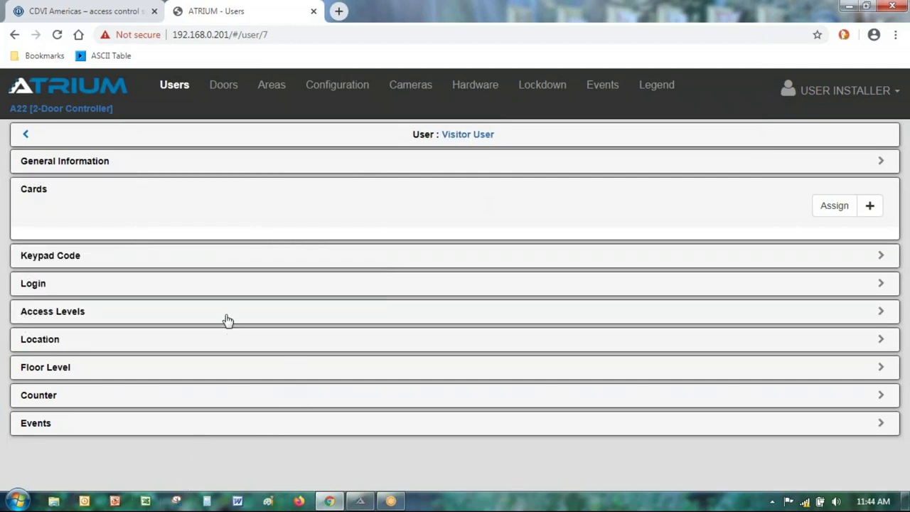
left_click(26, 135)
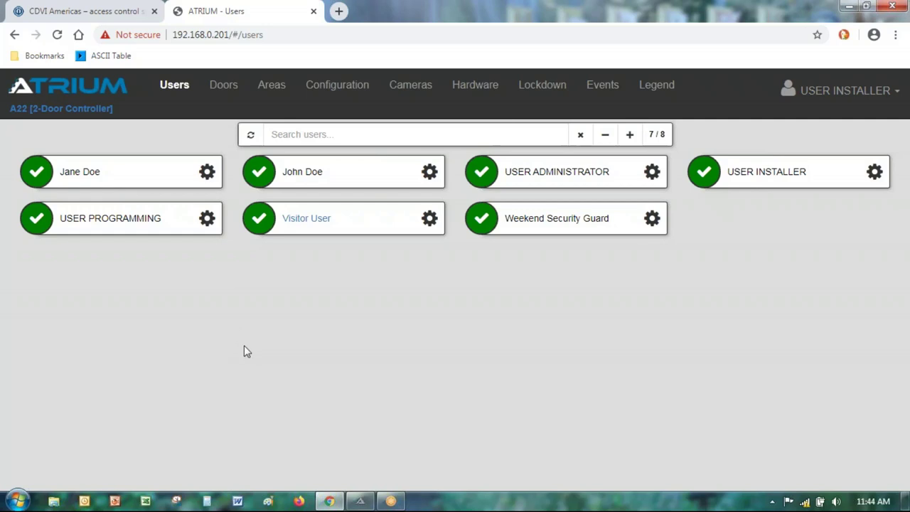
left_click(177, 87)
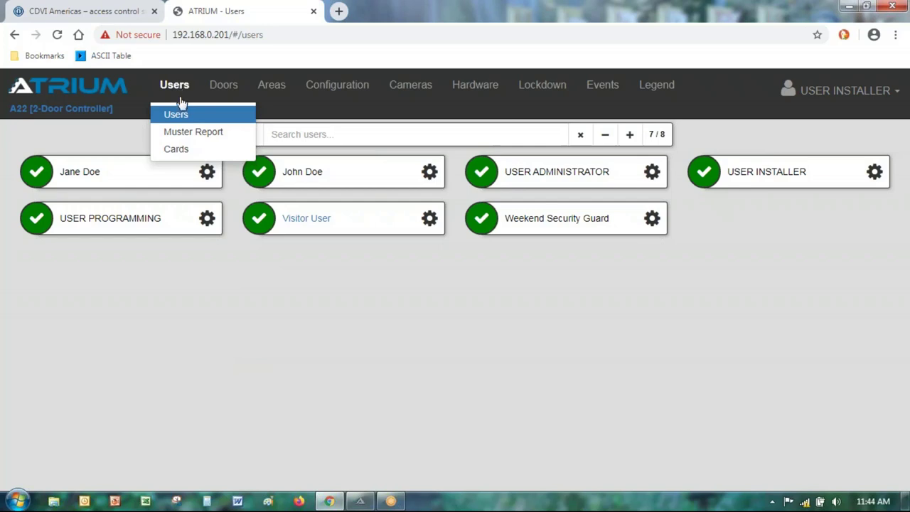
left_click(181, 149)
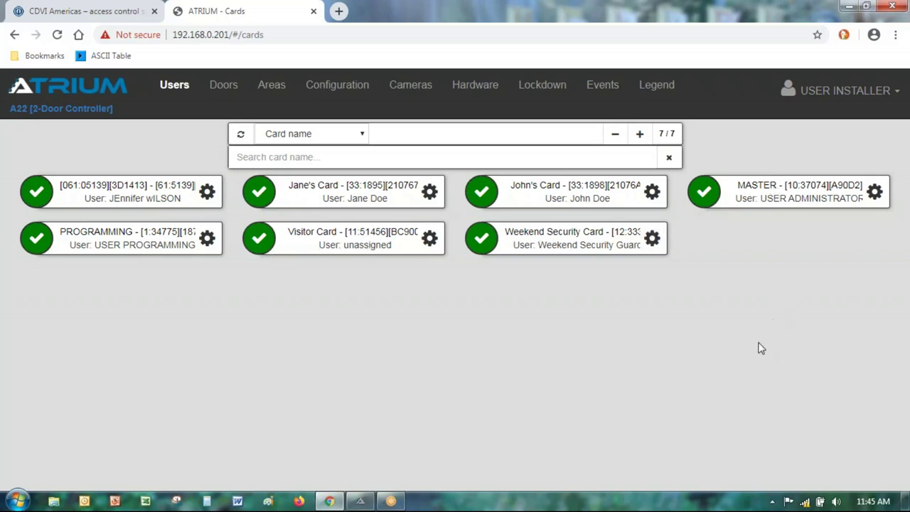
left_click(429, 240)
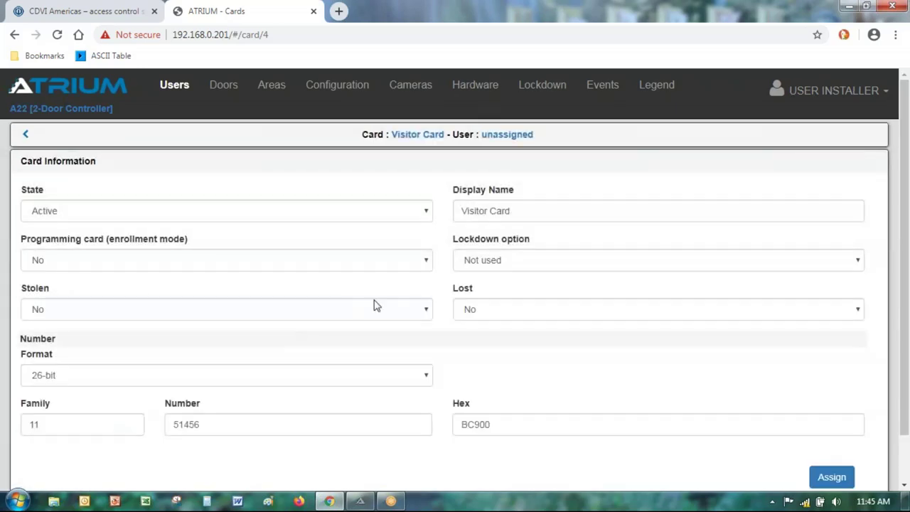
left_click(25, 134)
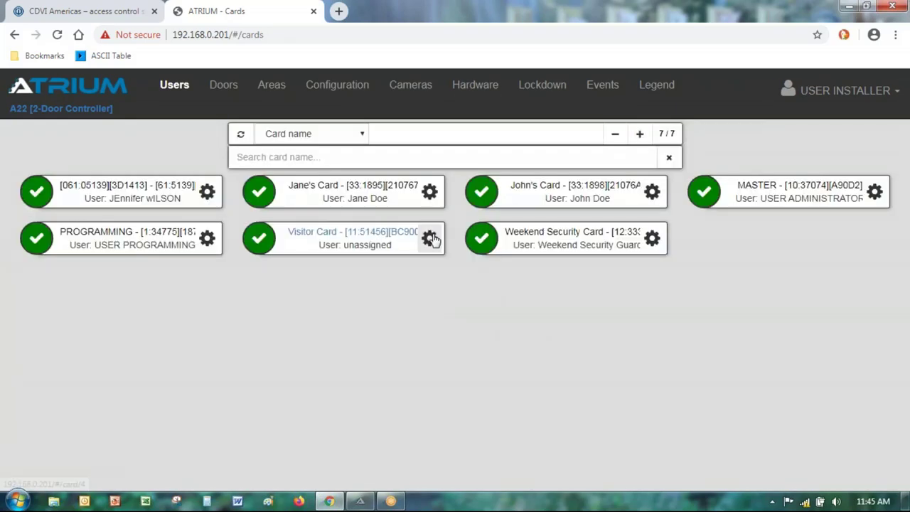
left_click(429, 238)
scroll(220, 336, "down", 1)
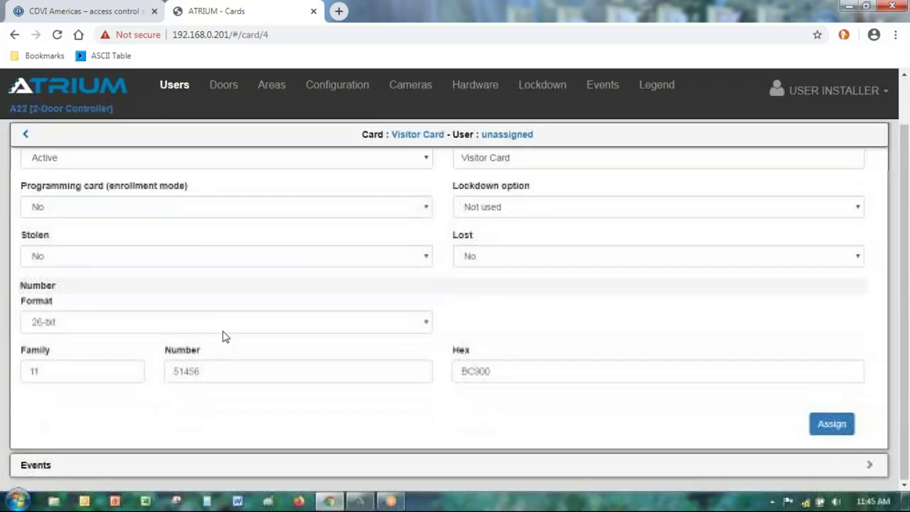
left_click(825, 430)
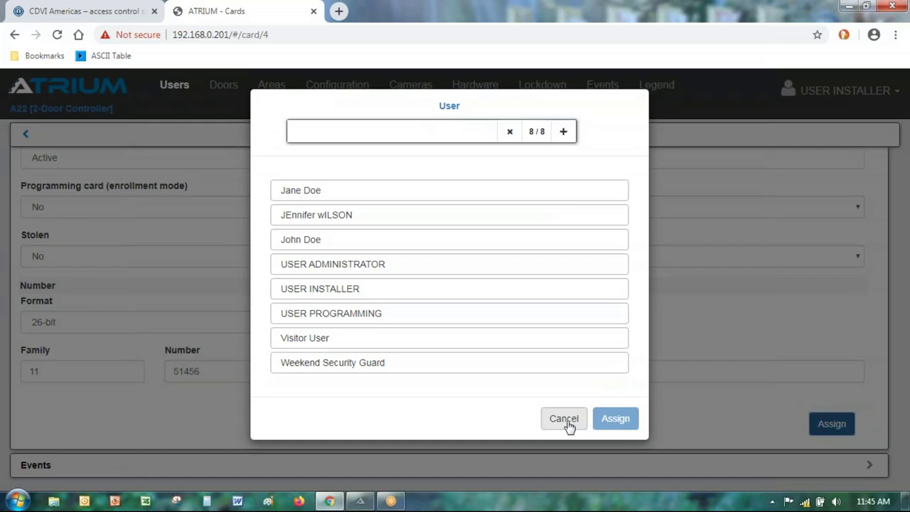
left_click(564, 421)
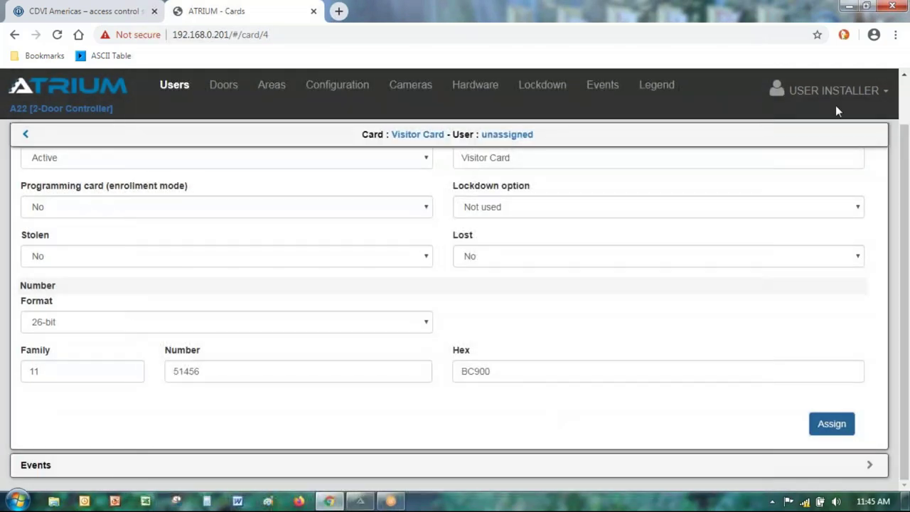
Step: Switch to ATRIUM User Management and show the Users list of eight users
left_click(361, 503)
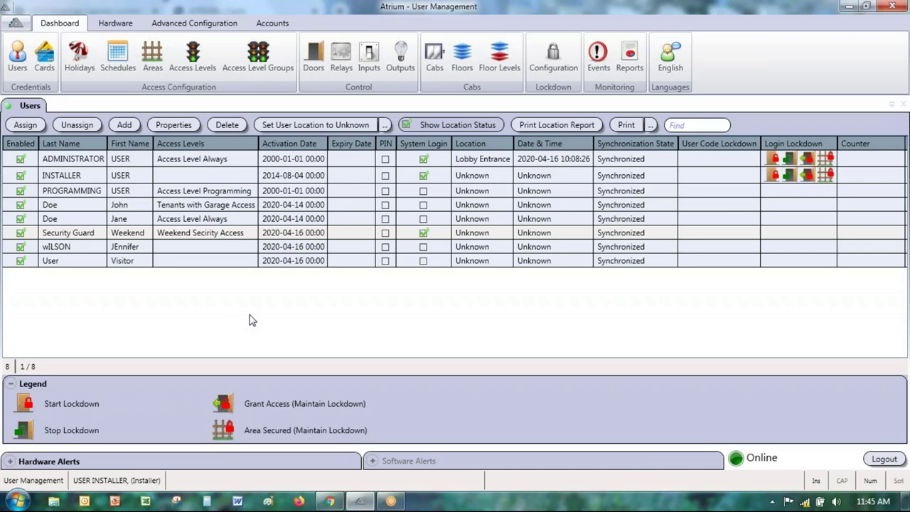
left_click(12, 71)
Step: Sort the Users table by access level, last name and first name, ending with activation date newest first
left_click(212, 143)
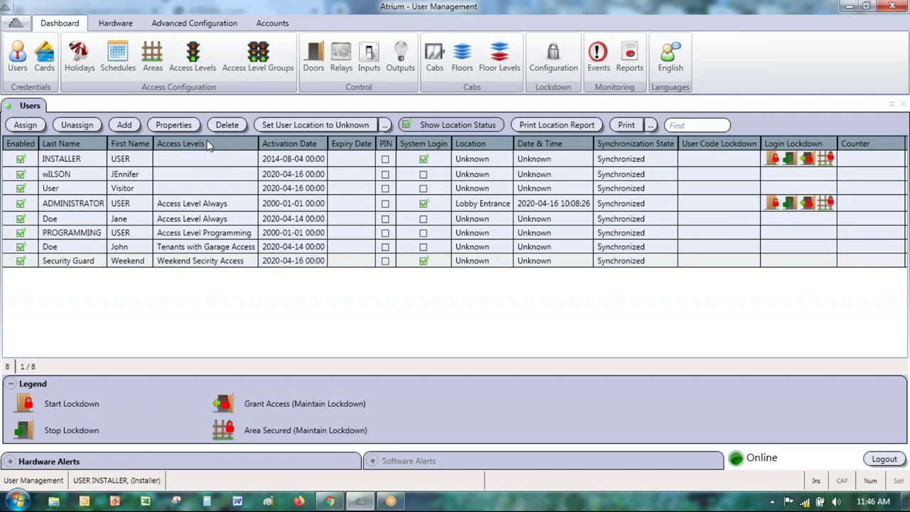
left_click(208, 145)
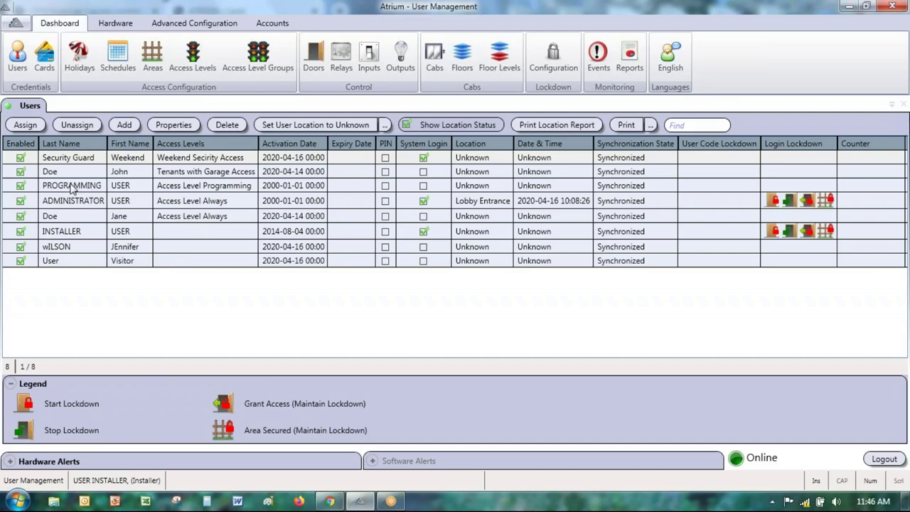
left_click(74, 147)
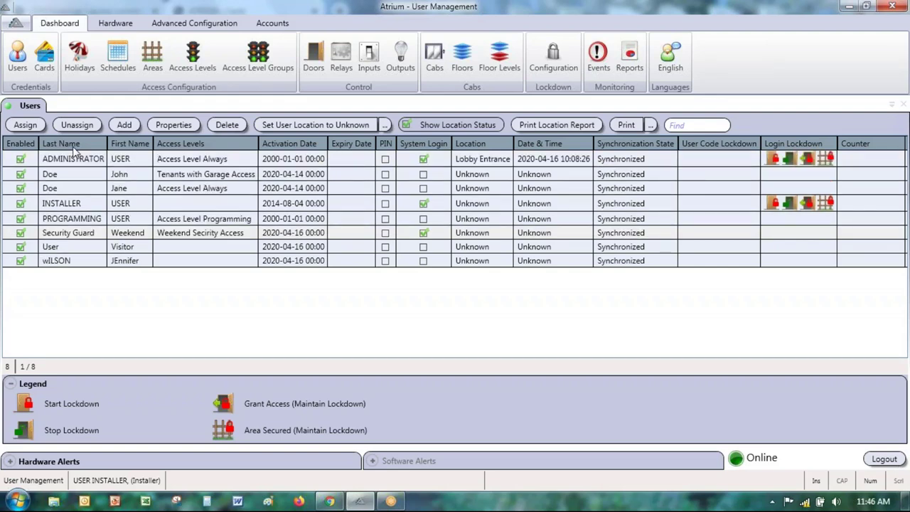
left_click(83, 145)
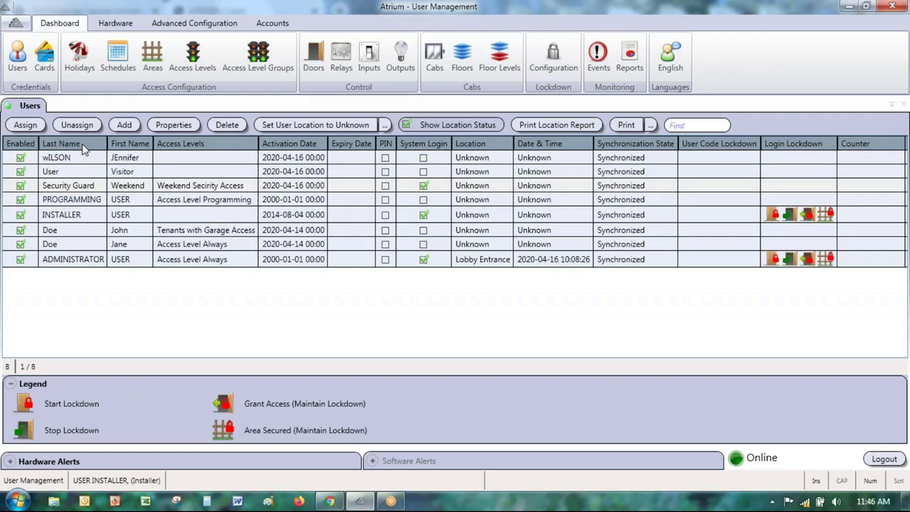
left_click(83, 147)
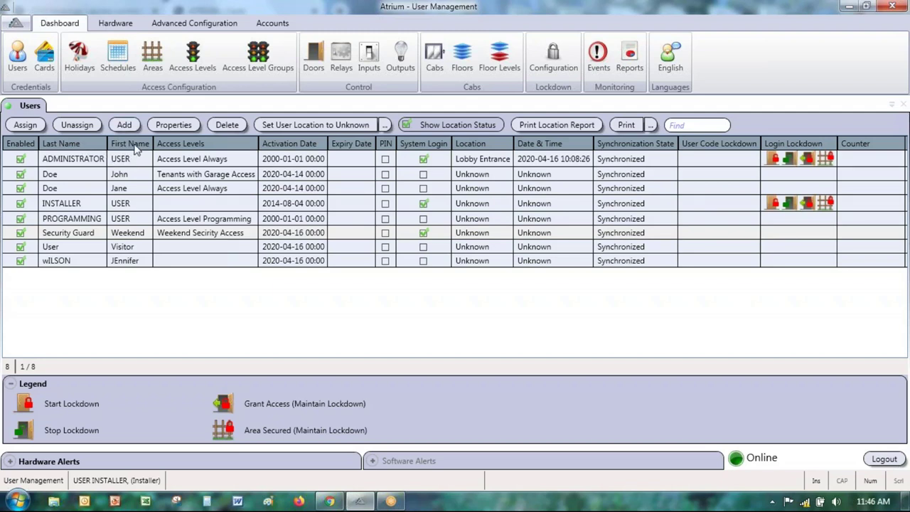
left_click(137, 145)
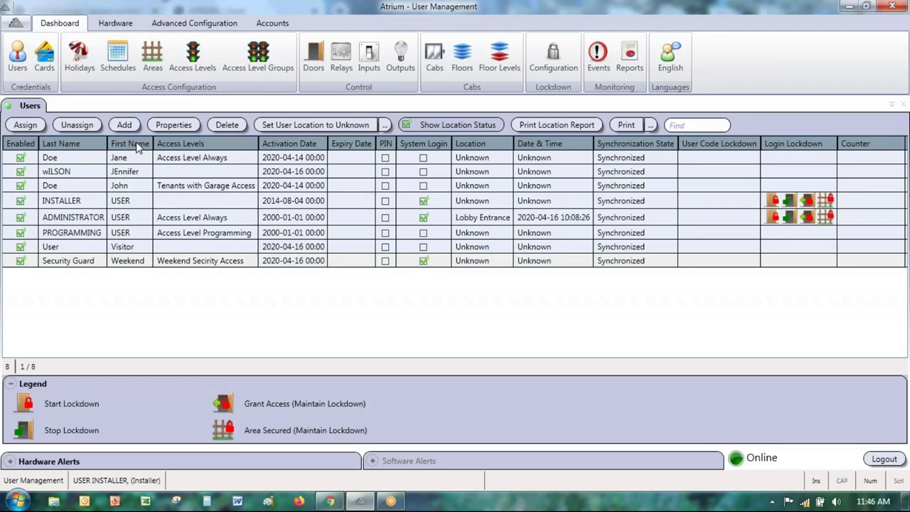
left_click(138, 145)
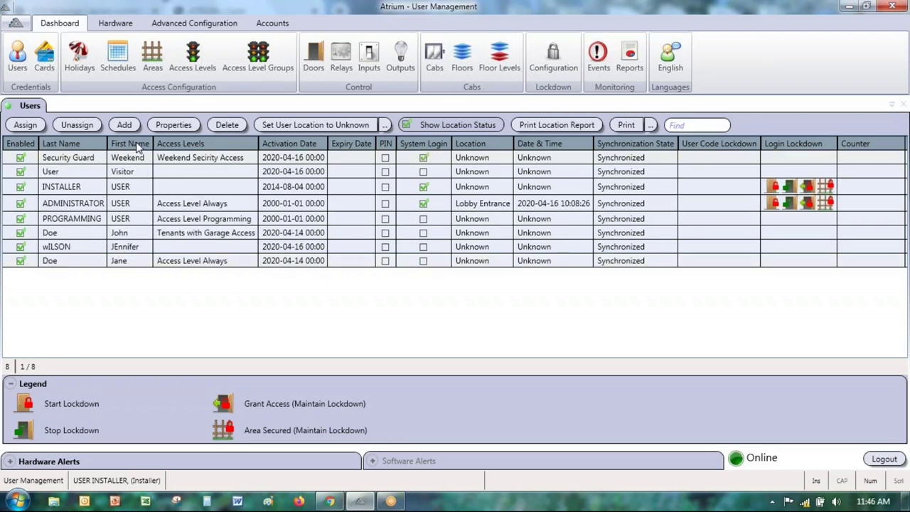
left_click(282, 145)
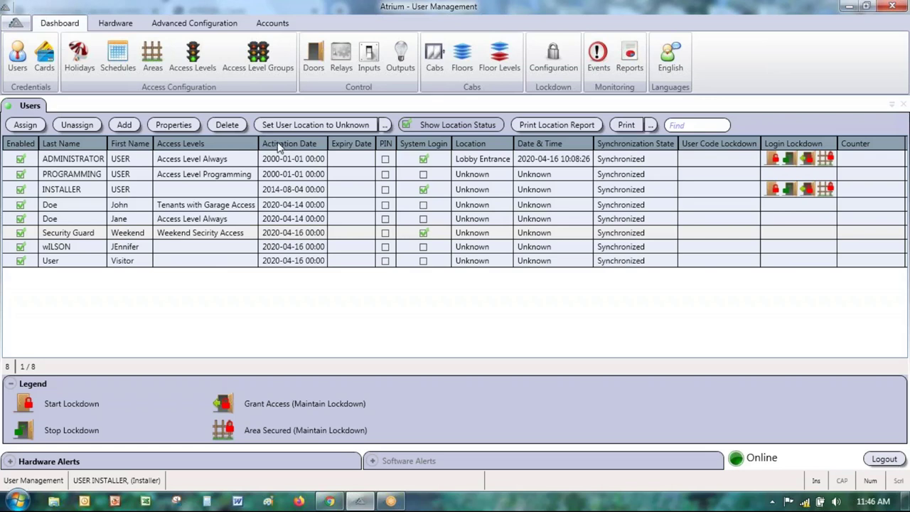
left_click(279, 146)
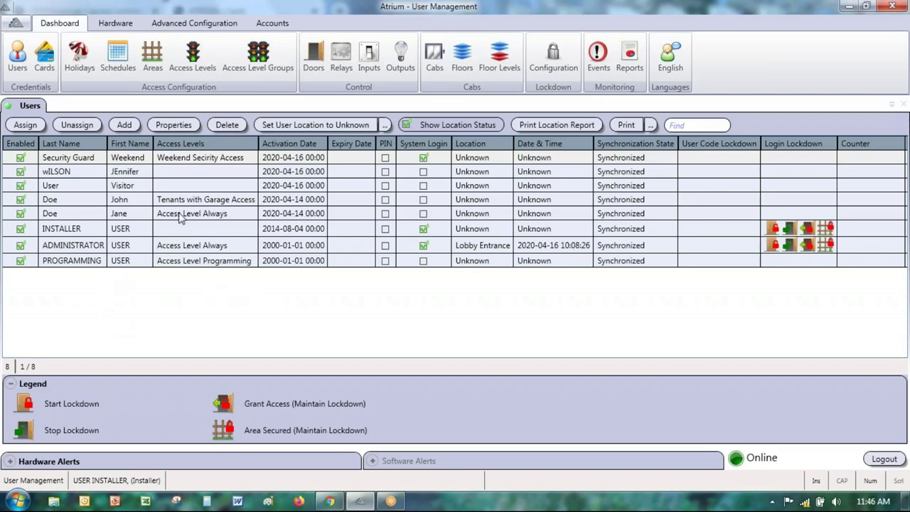
left_click(650, 127)
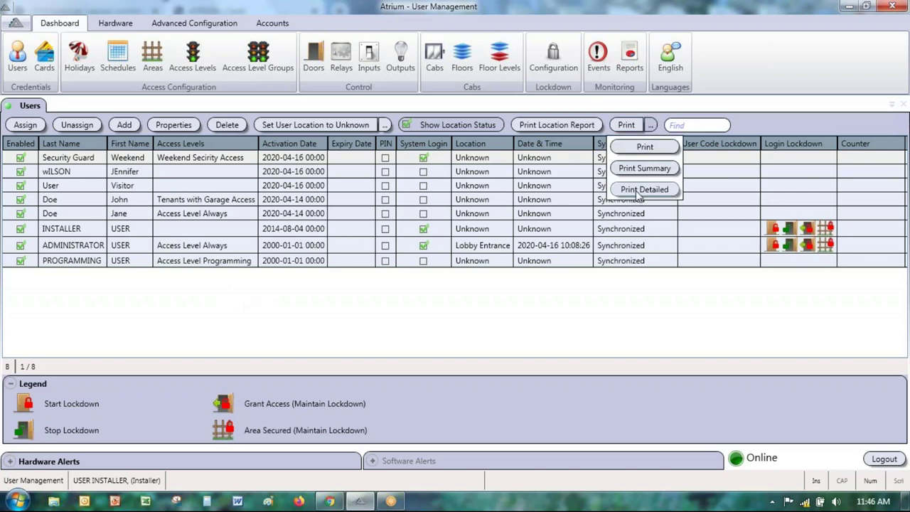
Step: Print a detailed User Report for all items and maximize the Report Viewer to read it
left_click(643, 190)
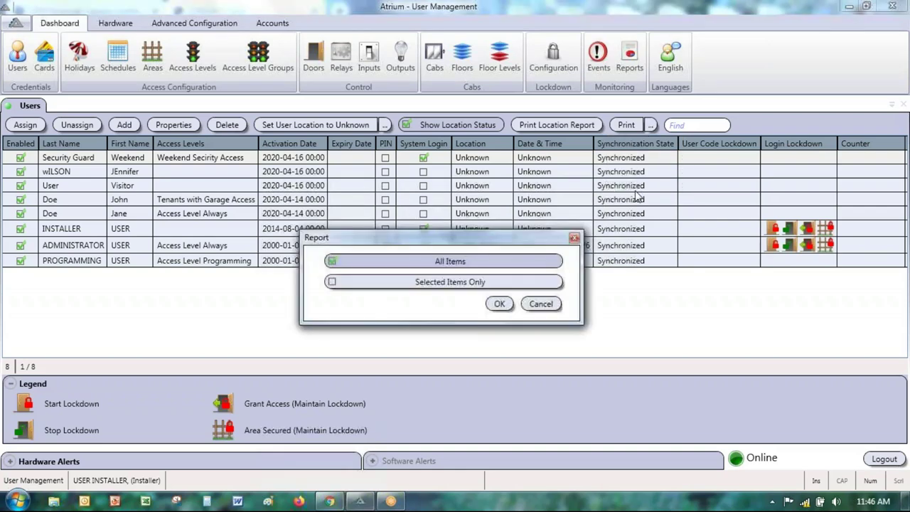
left_click(499, 303)
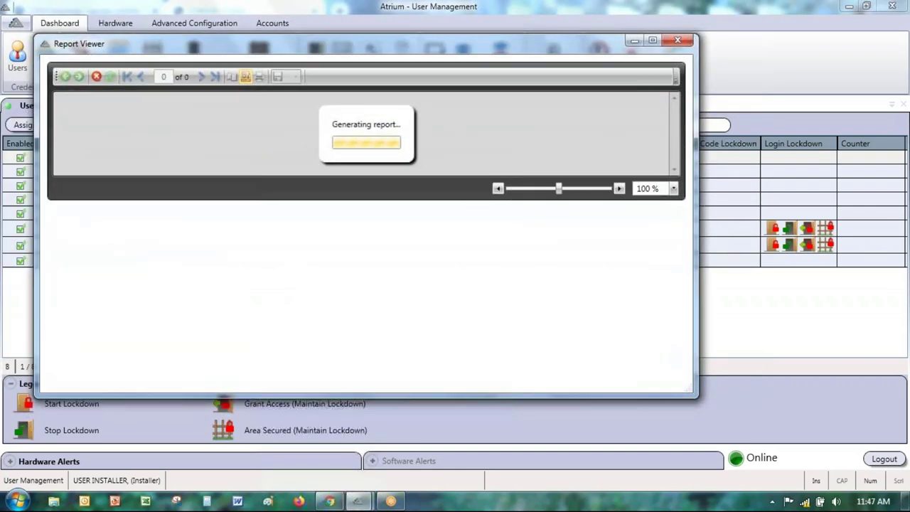
left_click_drag(490, 50, 485, 106)
left_click(647, 93)
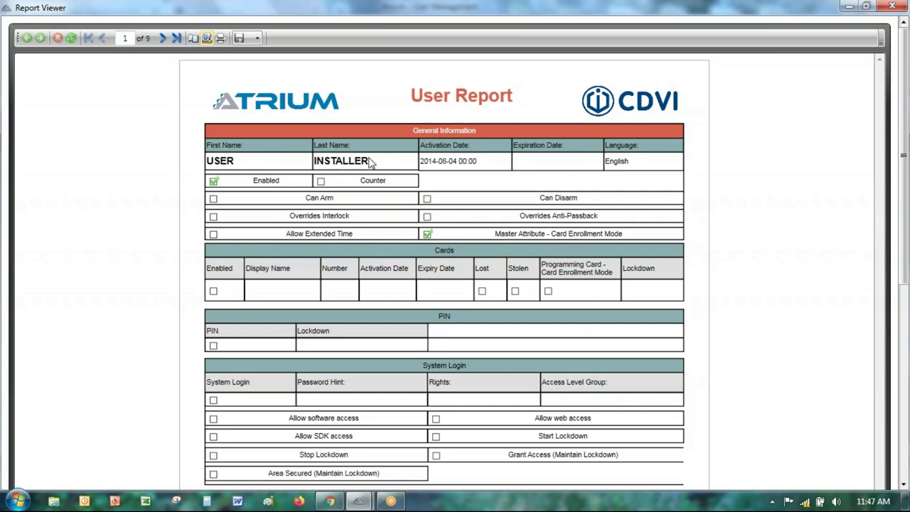
scroll(365, 240, "down", 2)
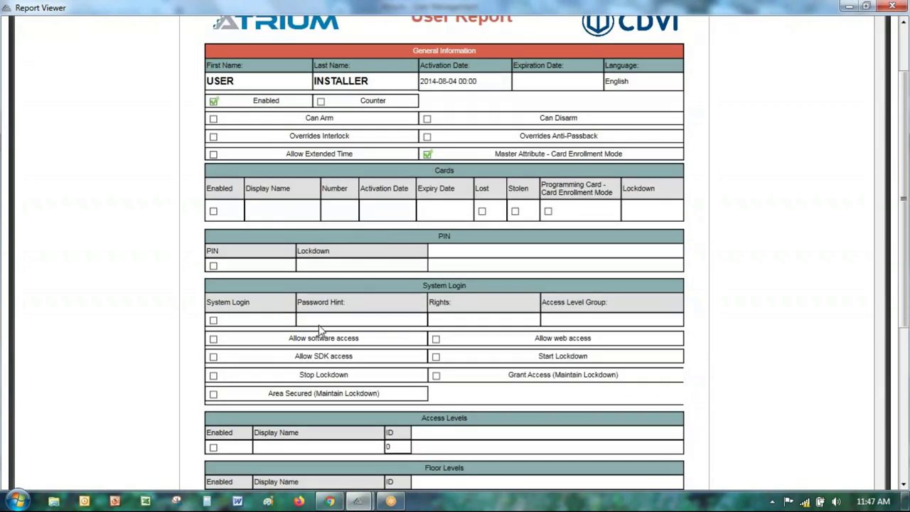
scroll(330, 280, "down", 2)
scroll(345, 260, "down", 2)
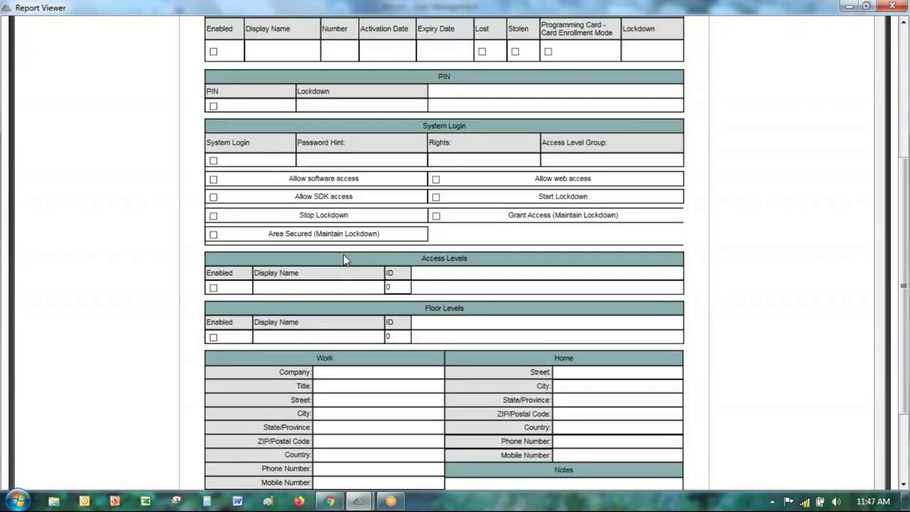
scroll(344, 260, "down", 2)
scroll(345, 261, "up", 6)
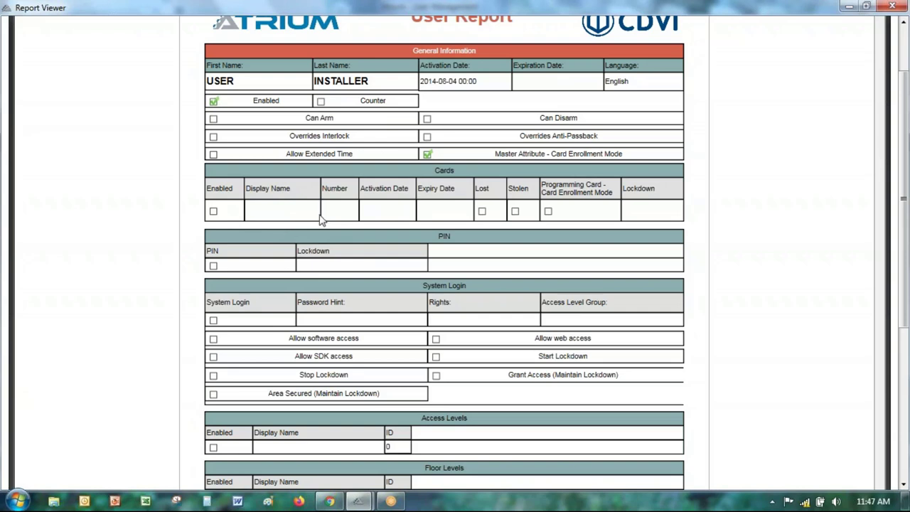
scroll(298, 204, "up", 2)
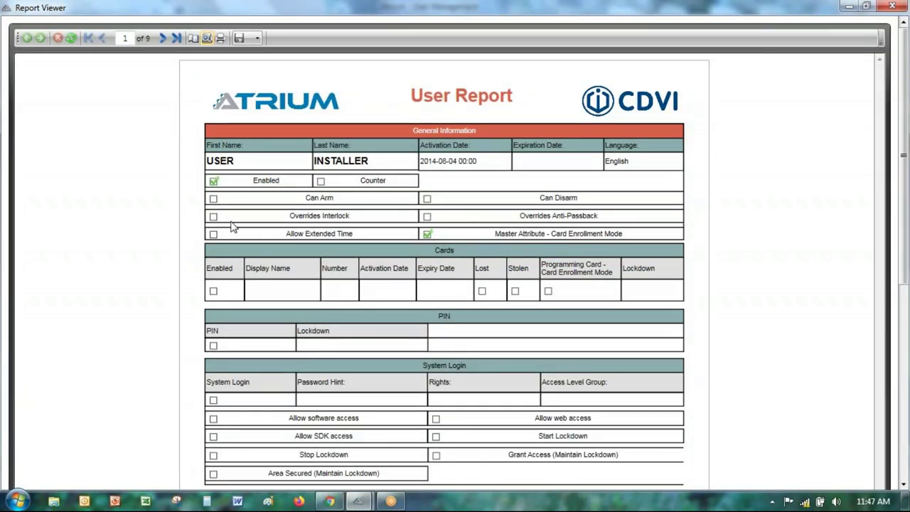
Step: Review page 2 of 9, the administrator's record with MASTER card, then list export formats
left_click(163, 39)
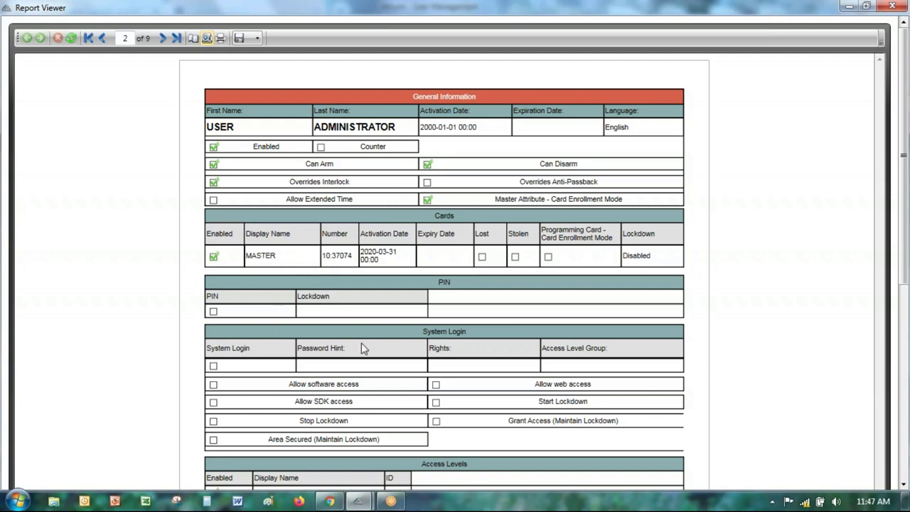
scroll(367, 318, "down", 2)
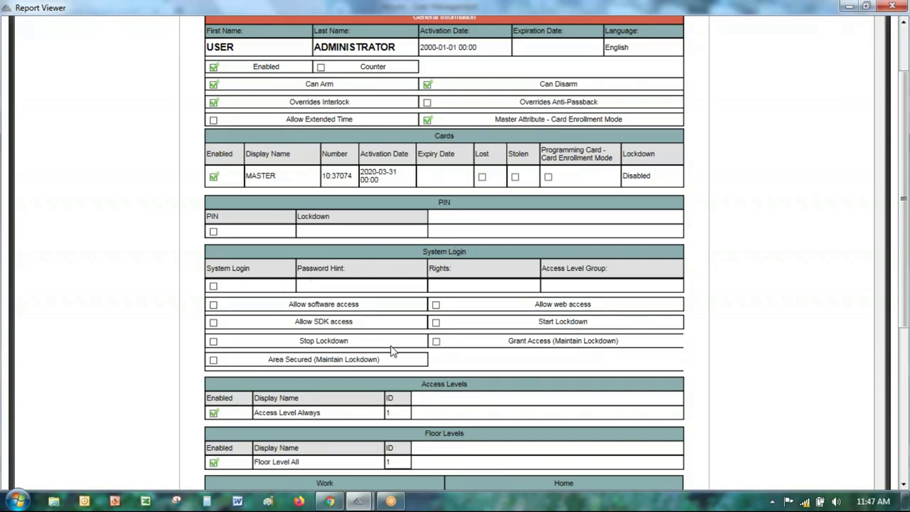
scroll(401, 292, "down", 2)
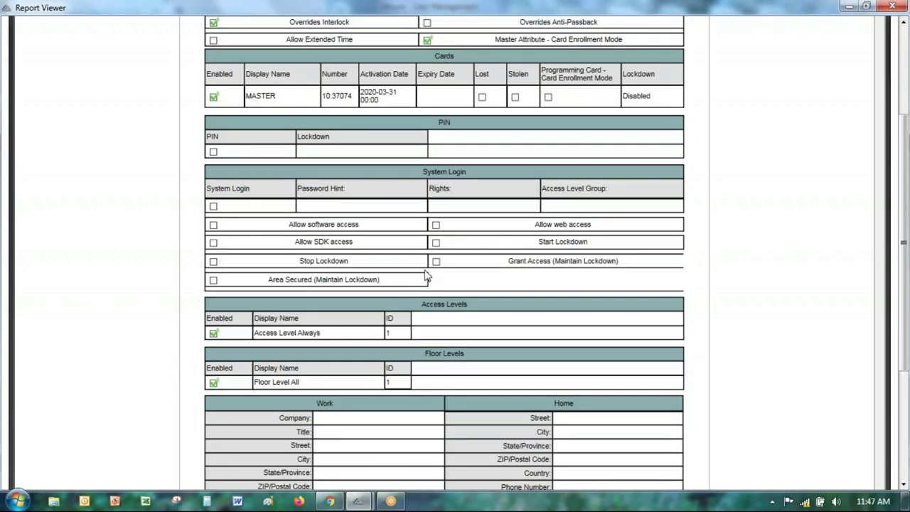
scroll(425, 276, "down", 2)
scroll(437, 351, "up", 3)
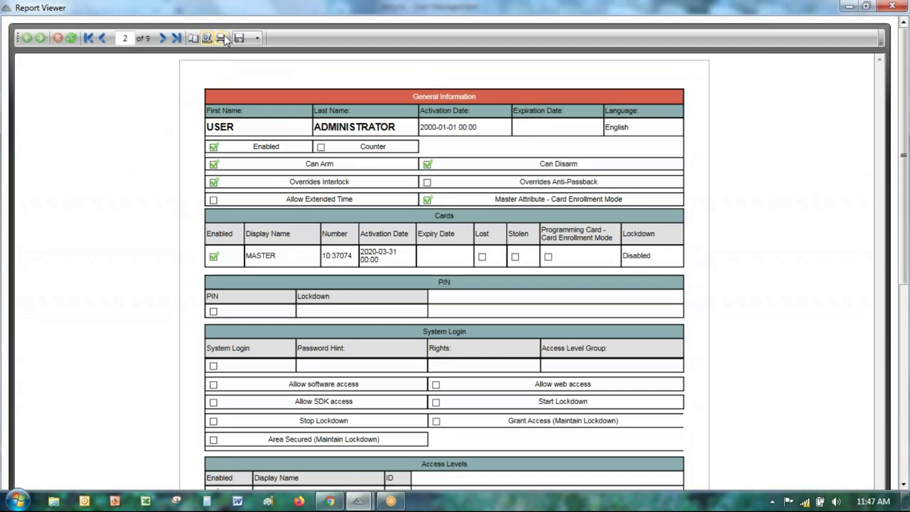
left_click(257, 38)
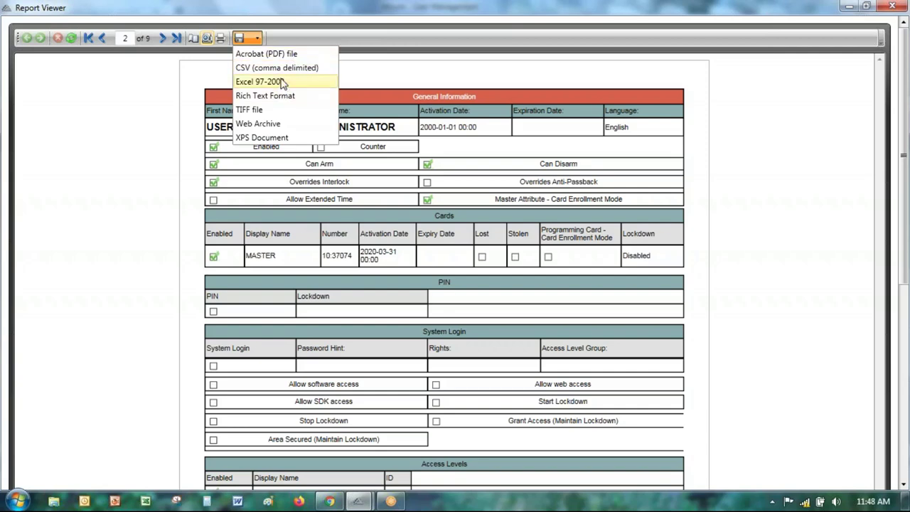
Step: Export the report to the Desktop as Excel 97-2003 UserReport.xls, replacing the existing file
left_click(274, 81)
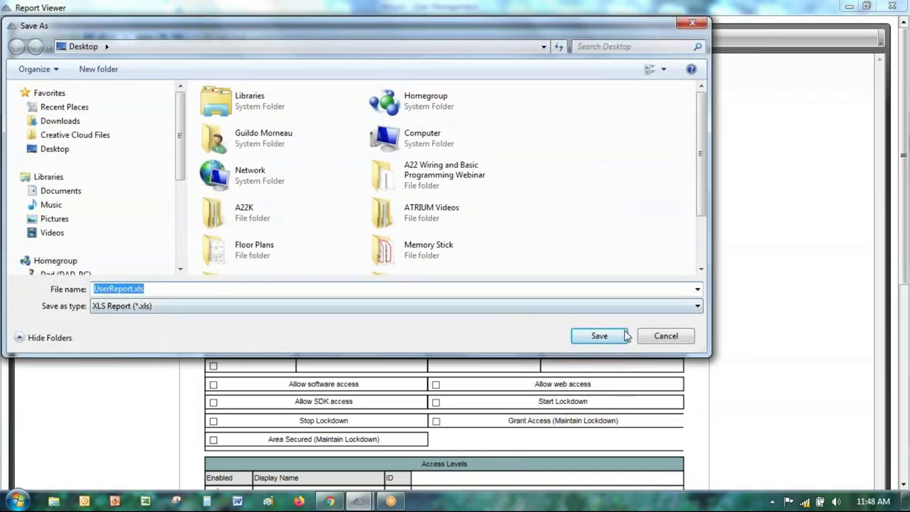
left_click(598, 334)
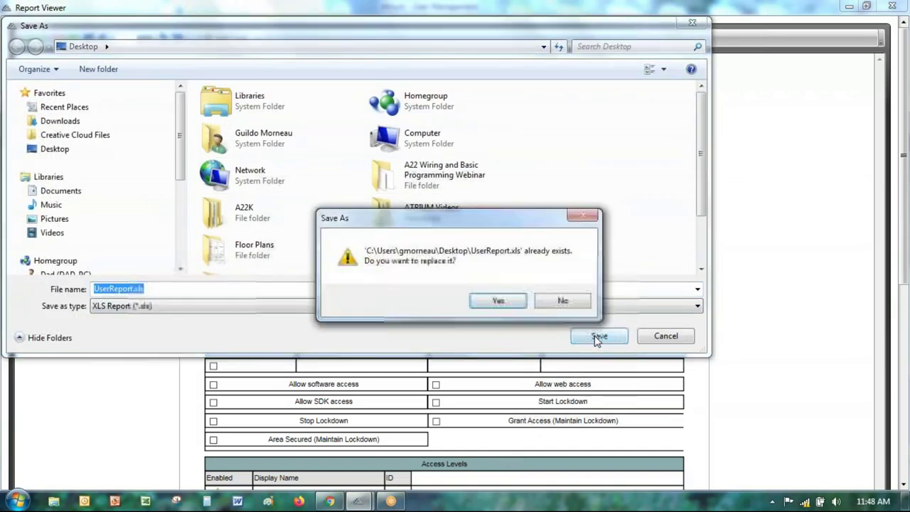
left_click(499, 303)
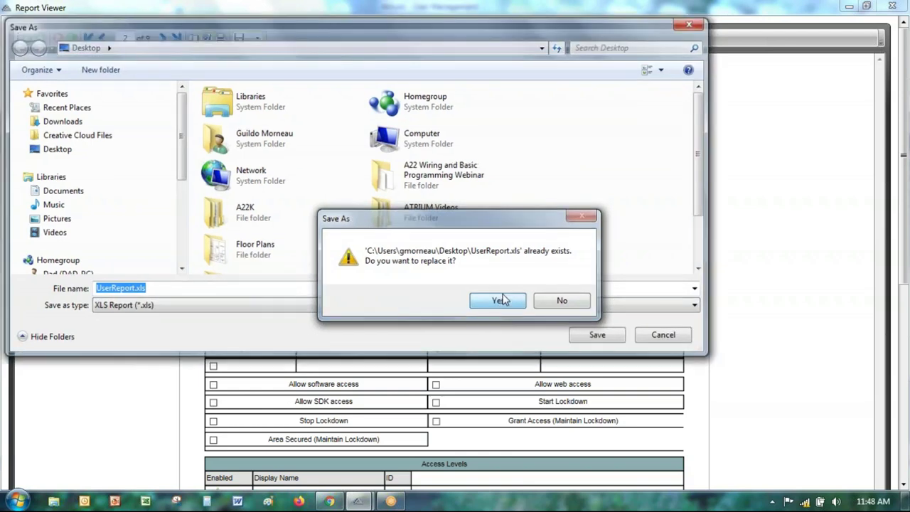
left_click(894, 503)
Step: Open UserReport.xls from the desktop in Excel and scroll through the user records
left_click(117, 198)
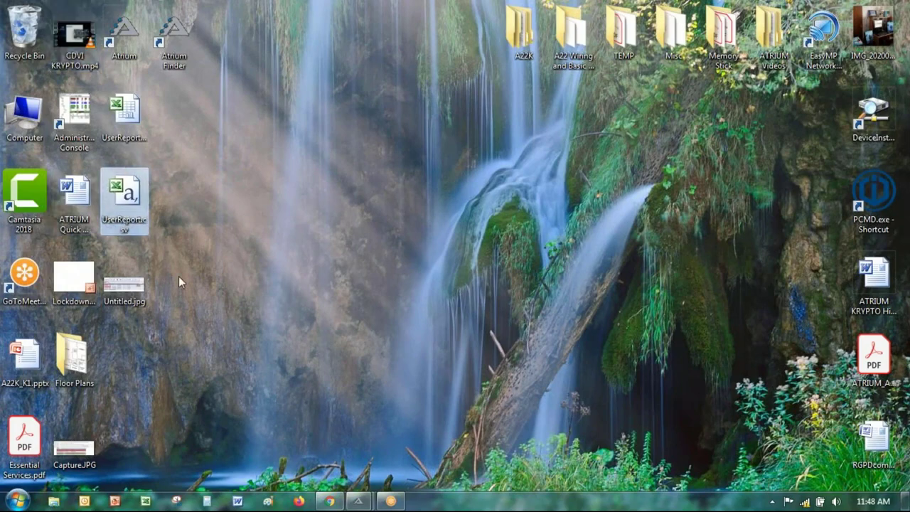
left_click(122, 138)
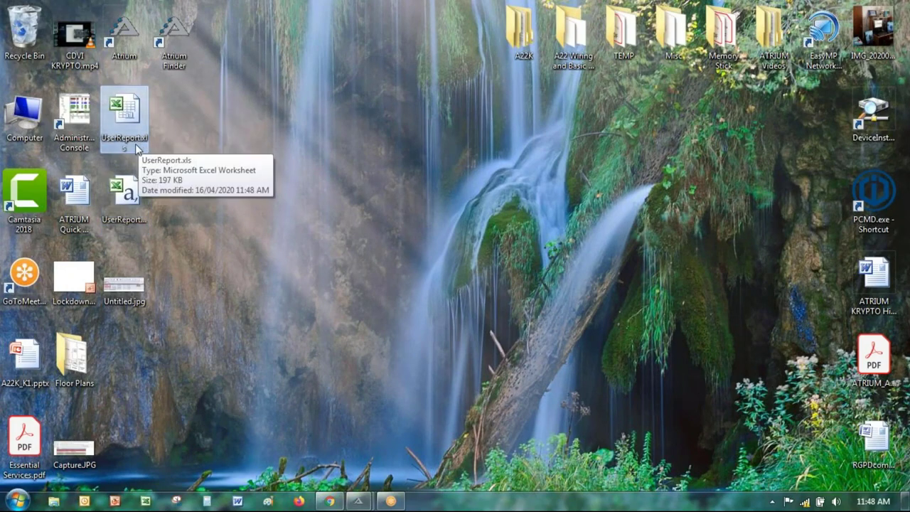
double_click(126, 110)
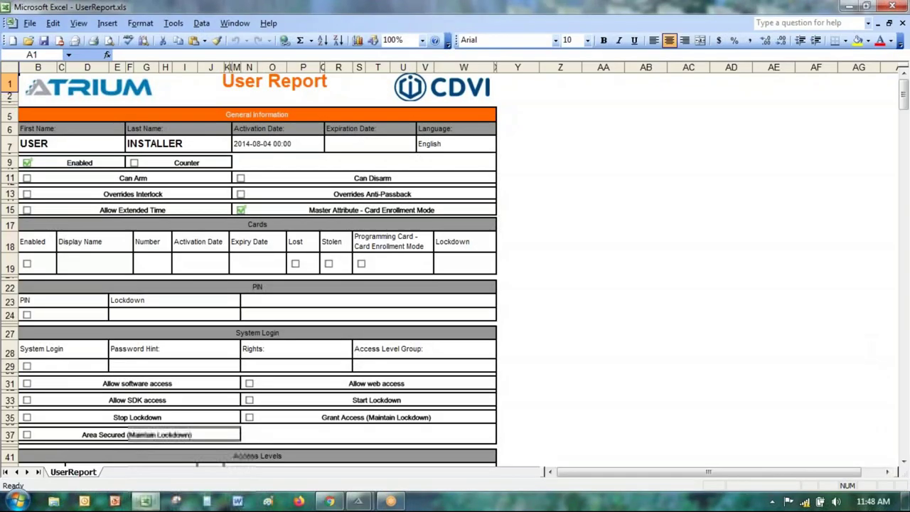
scroll(305, 215, "down", 6)
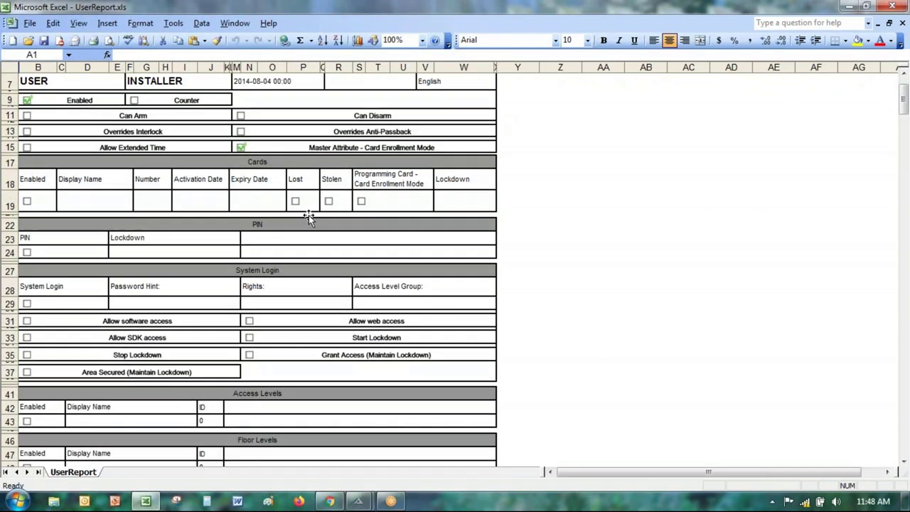
scroll(309, 226, "down", 6)
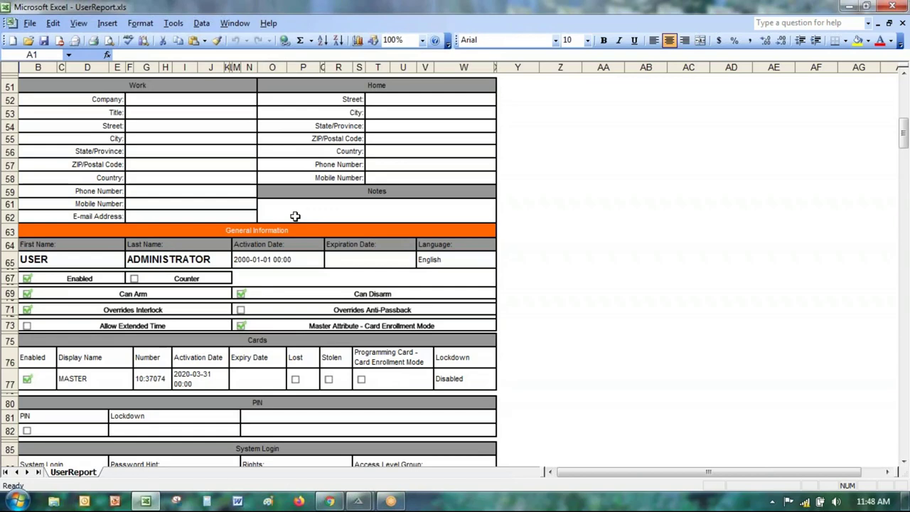
scroll(284, 237, "up", 15)
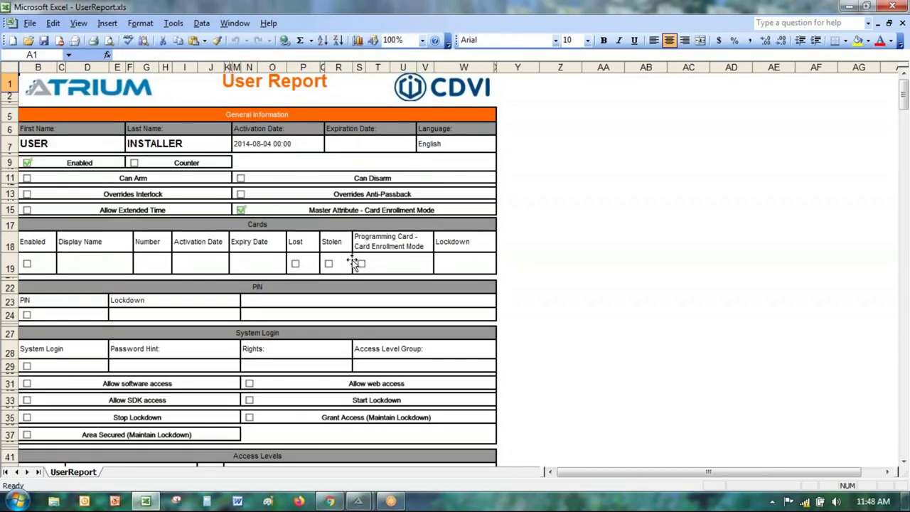
Step: Restore and minimize both the Excel workbook and the Report Viewer window
double_click(205, 9)
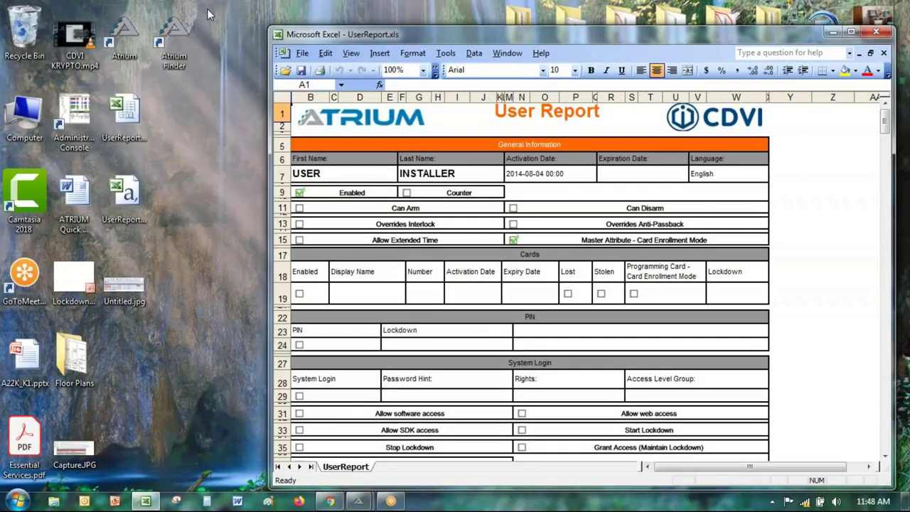
left_click_drag(443, 33, 334, 80)
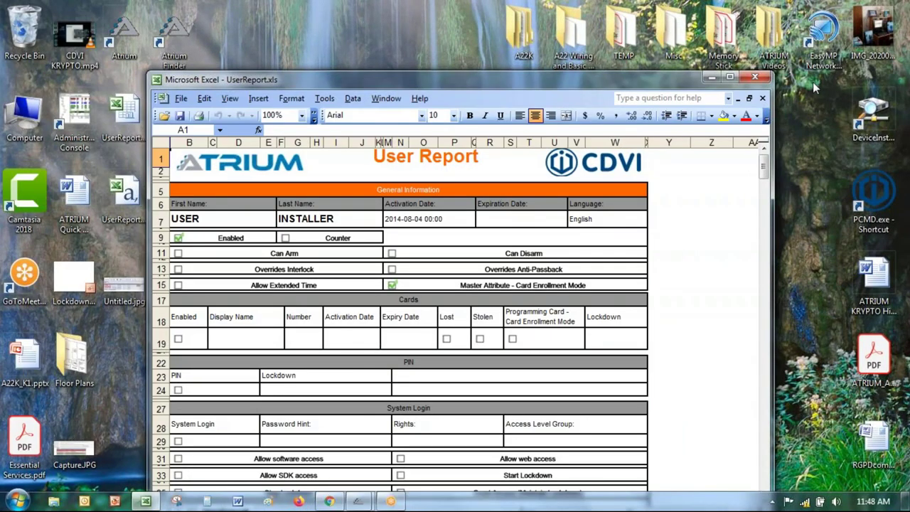
left_click(739, 72)
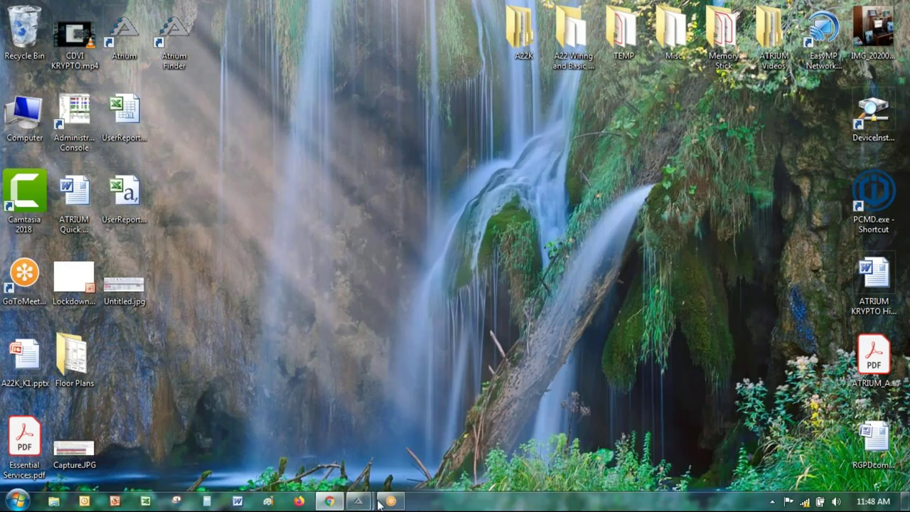
mouse_move(359, 504)
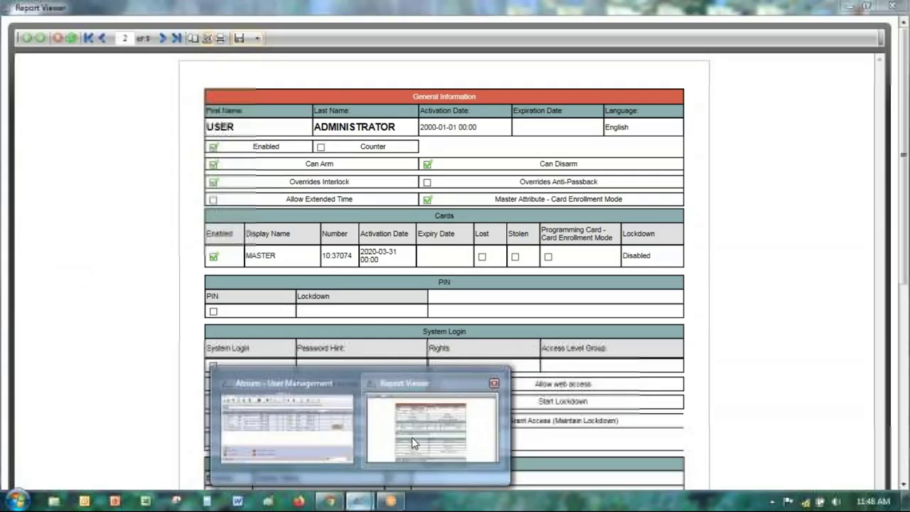
left_click(411, 438)
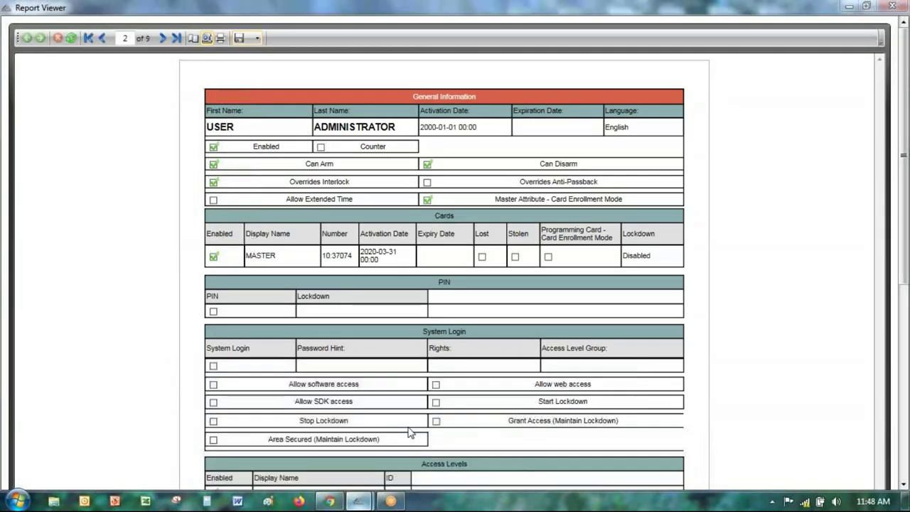
double_click(183, 17)
left_click(598, 93)
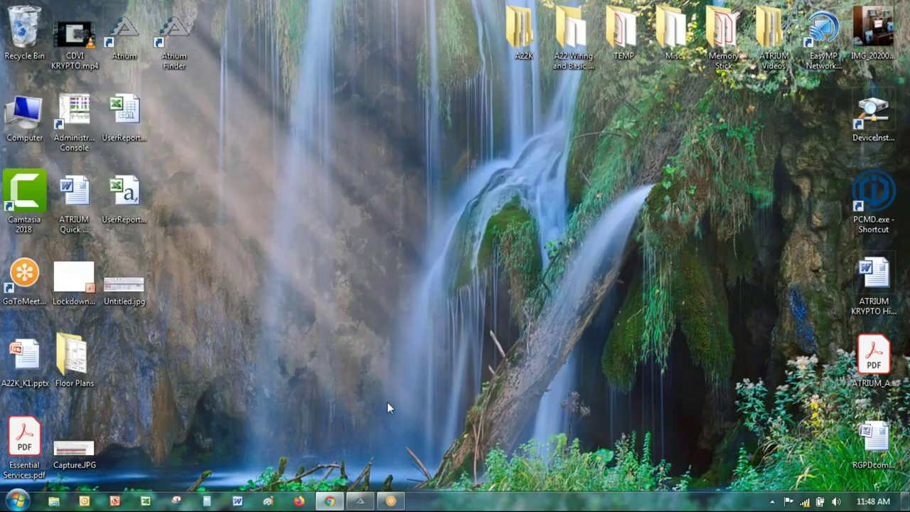
Step: Inspect Business CTR Access properties, toggle Enabled off and back on, then cancel without saving
left_click(307, 369)
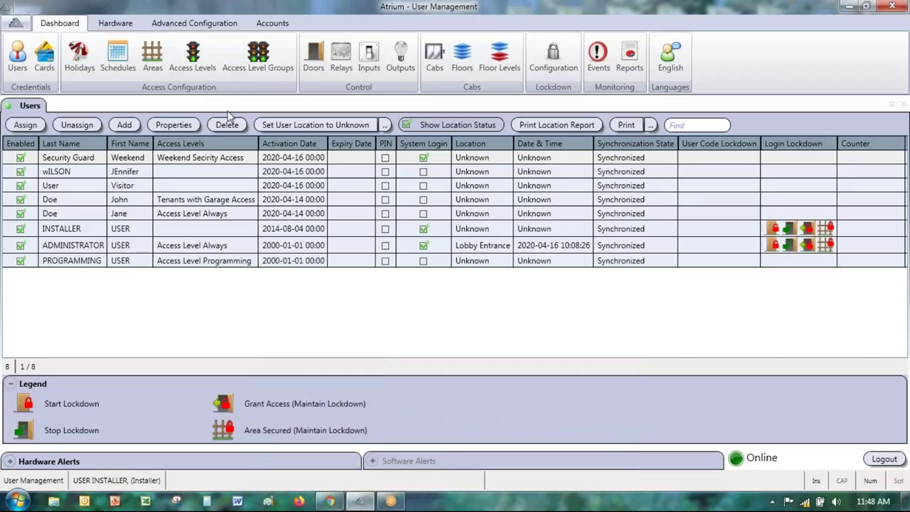
left_click(195, 67)
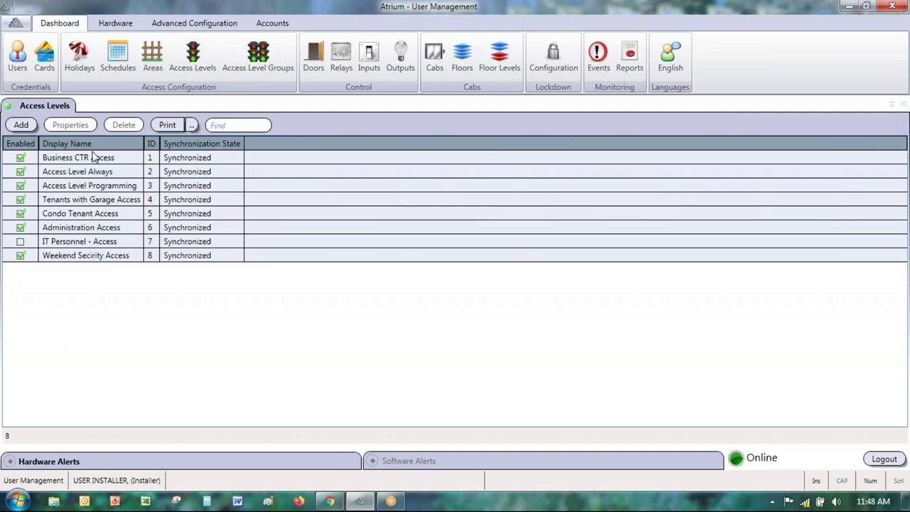
double_click(93, 158)
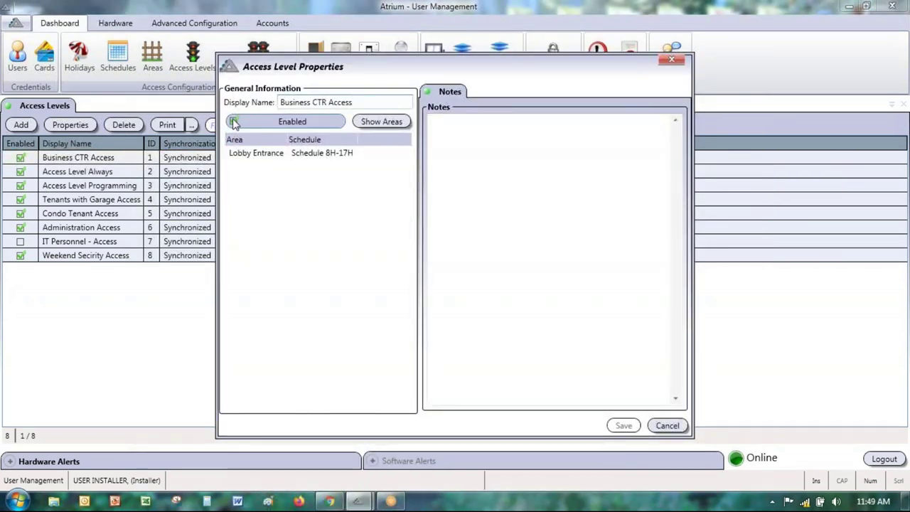
left_click(235, 122)
left_click(235, 123)
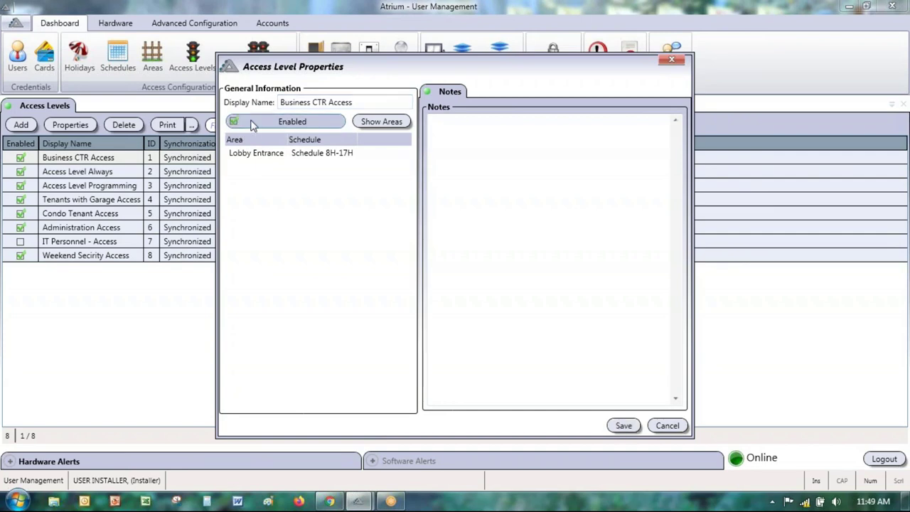
left_click(668, 426)
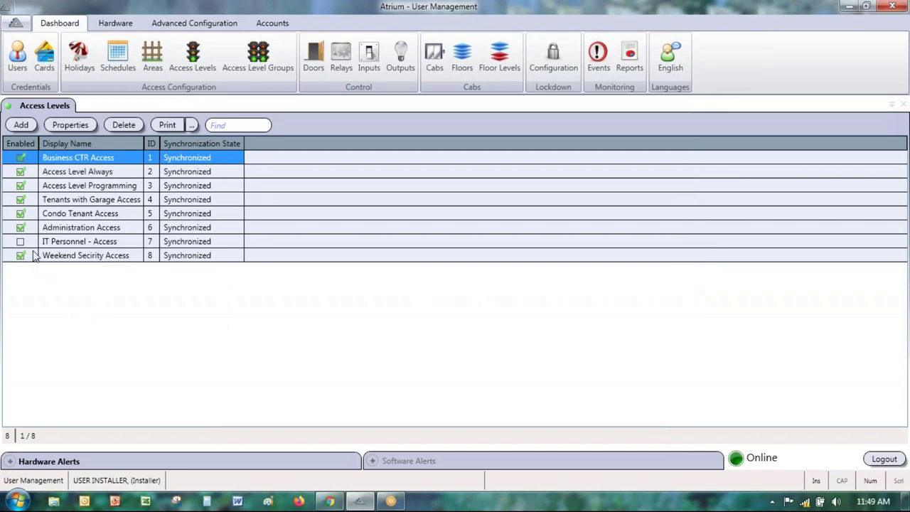
Step: With Condo Tenant Access selected, print the Users Assigned to Access Level report for all items
left_click(77, 215)
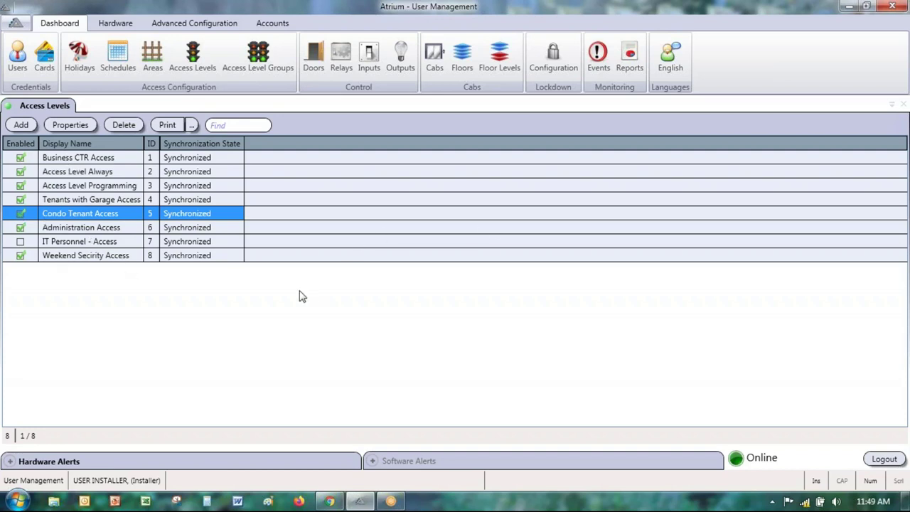
left_click(192, 128)
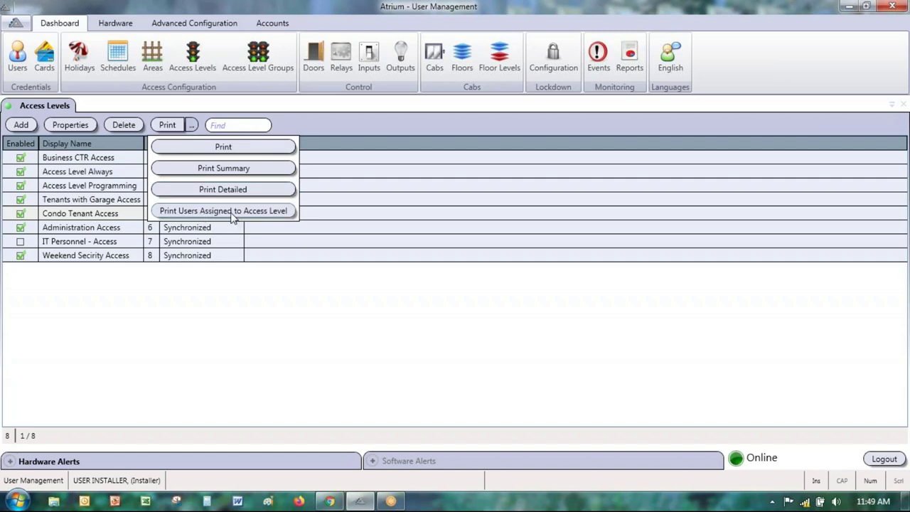
left_click(229, 211)
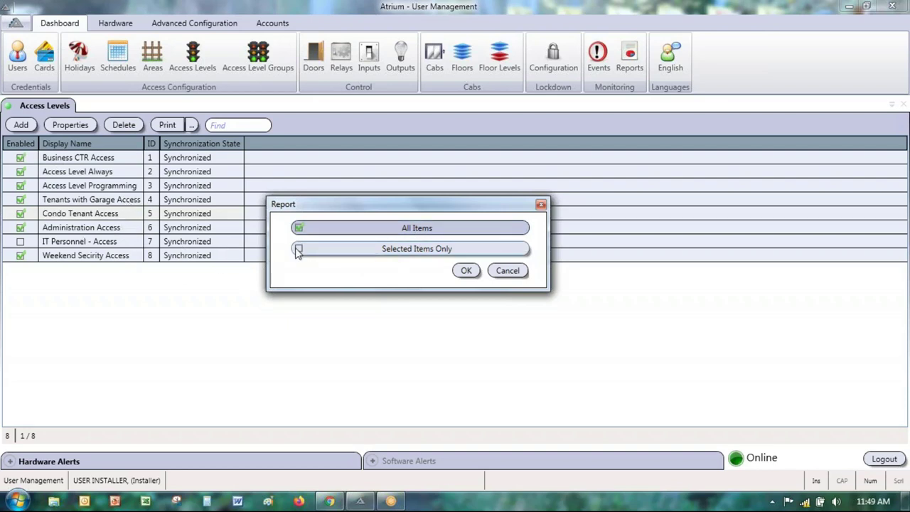
left_click(464, 272)
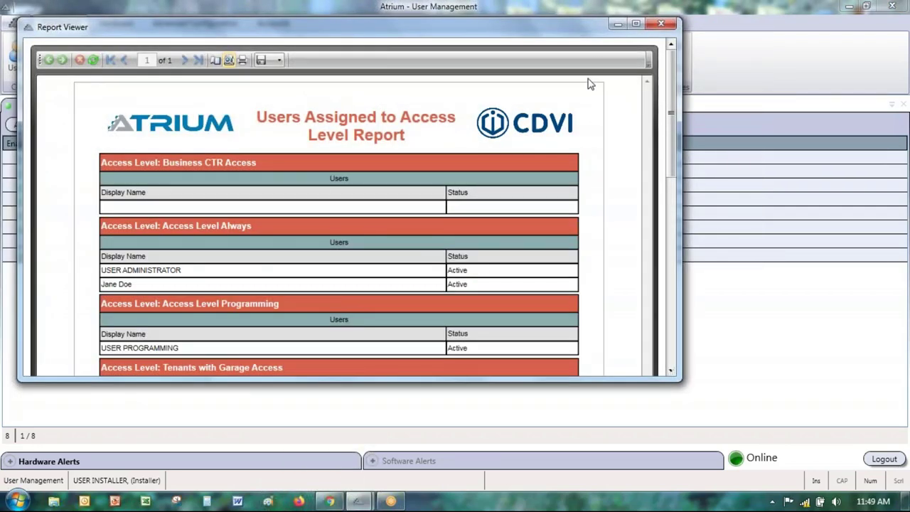
Step: Maximize Report Viewer, scroll through the access level report, restore the window and close it
left_click(635, 24)
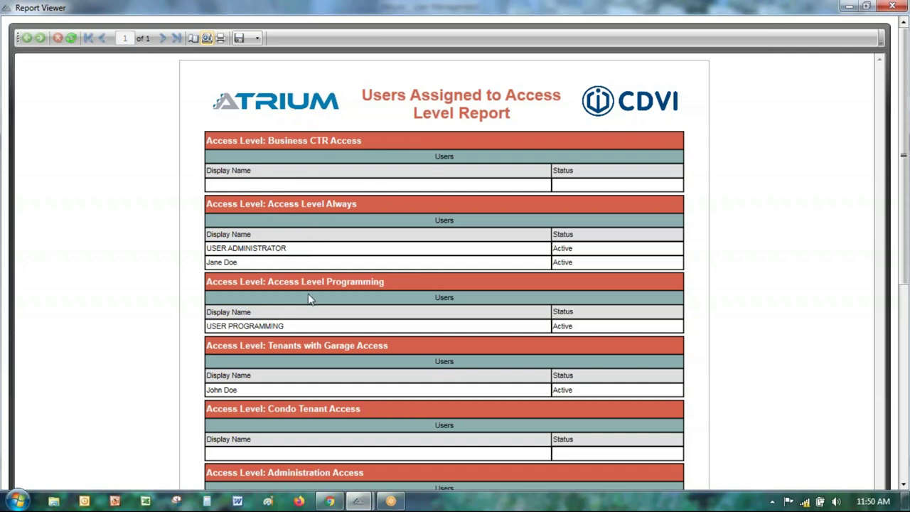
scroll(106, 304, "down", 5)
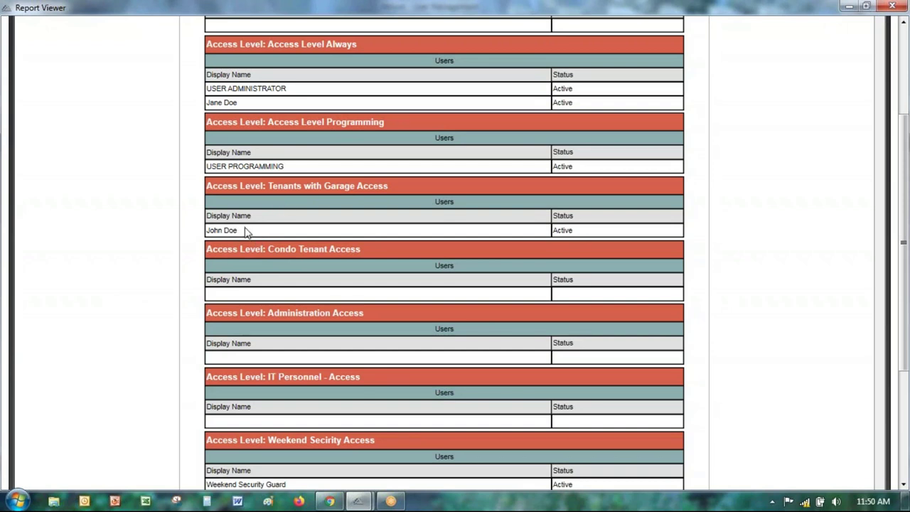
scroll(261, 242, "down", 3)
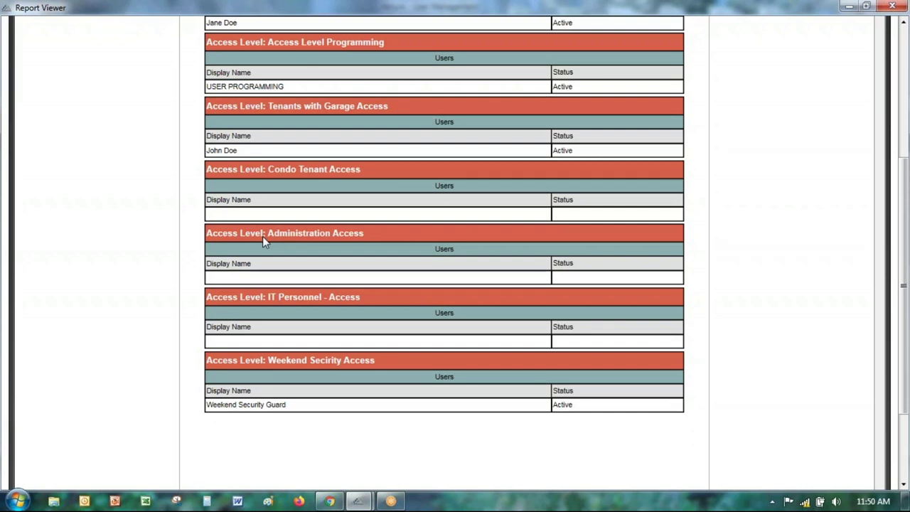
scroll(263, 236, "up", 10)
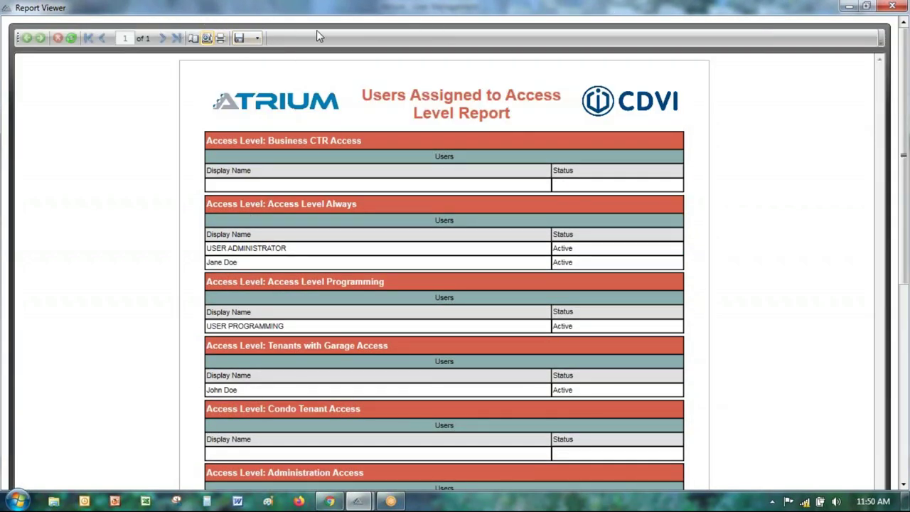
double_click(151, 10)
left_click(661, 24)
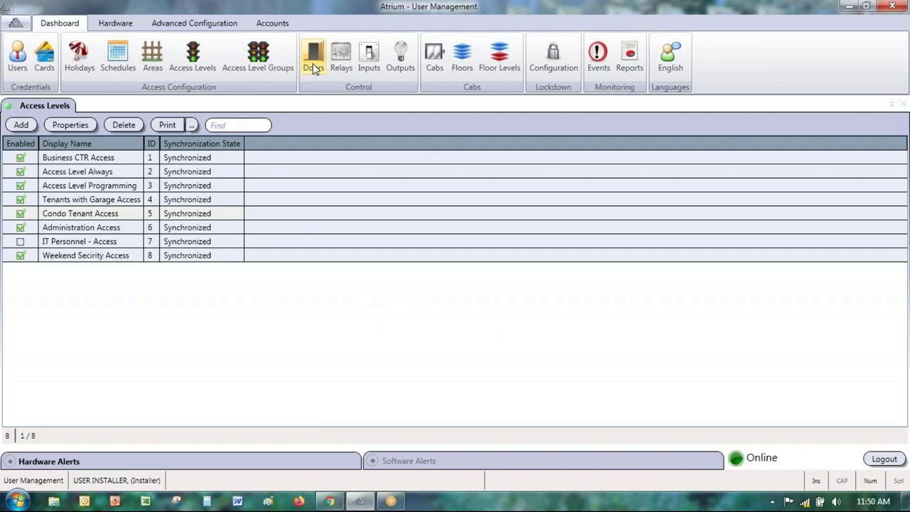
Step: Print the Door Access Rights report for the Garage Parking door, selected items only
left_click(313, 68)
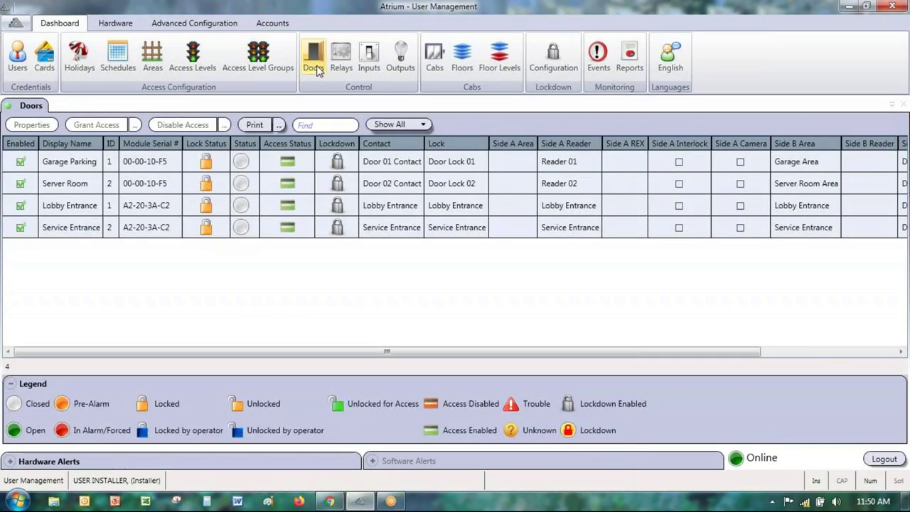
left_click(78, 165)
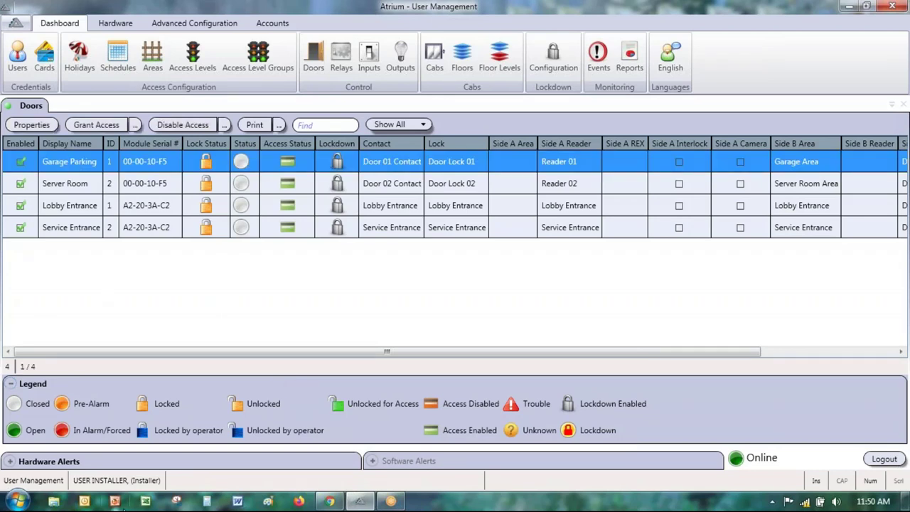
left_click(279, 125)
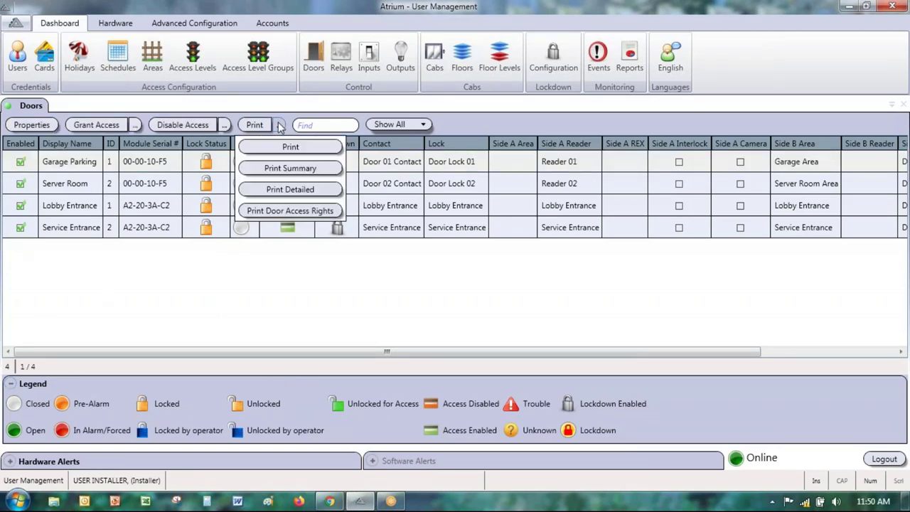
left_click(276, 214)
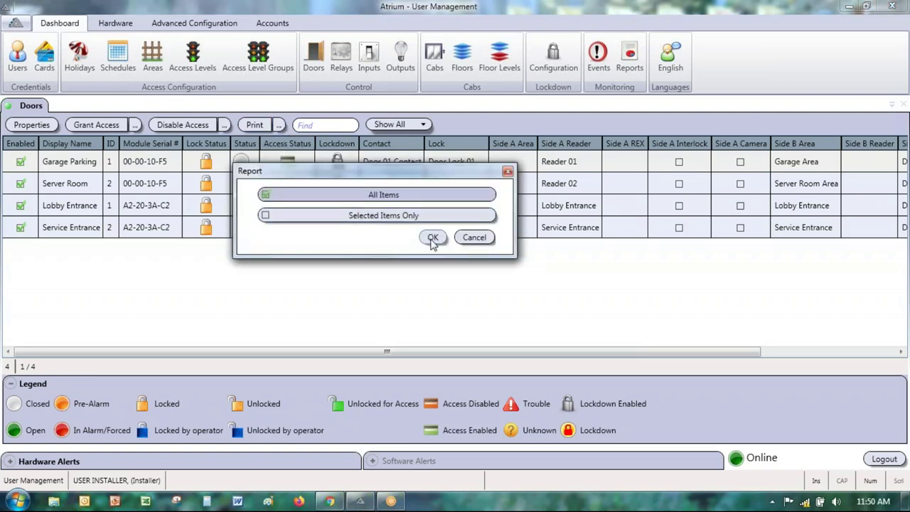
left_click(265, 216)
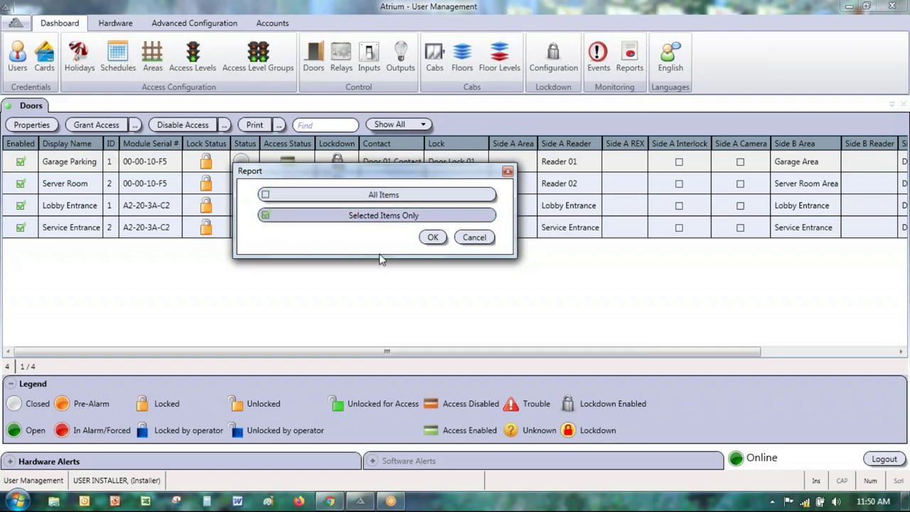
left_click(435, 242)
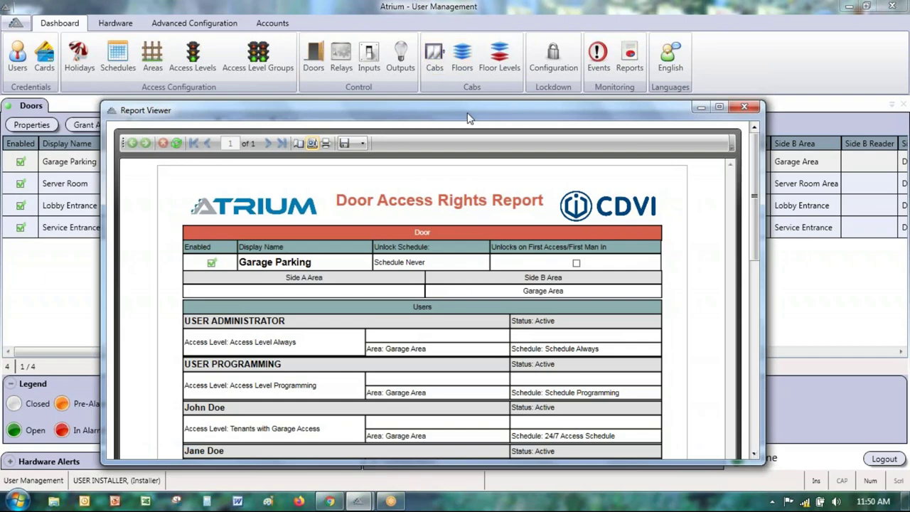
Step: Reposition and maximize Report Viewer, scroll the Garage Parking report's five users, then close it
left_click_drag(463, 107, 442, 7)
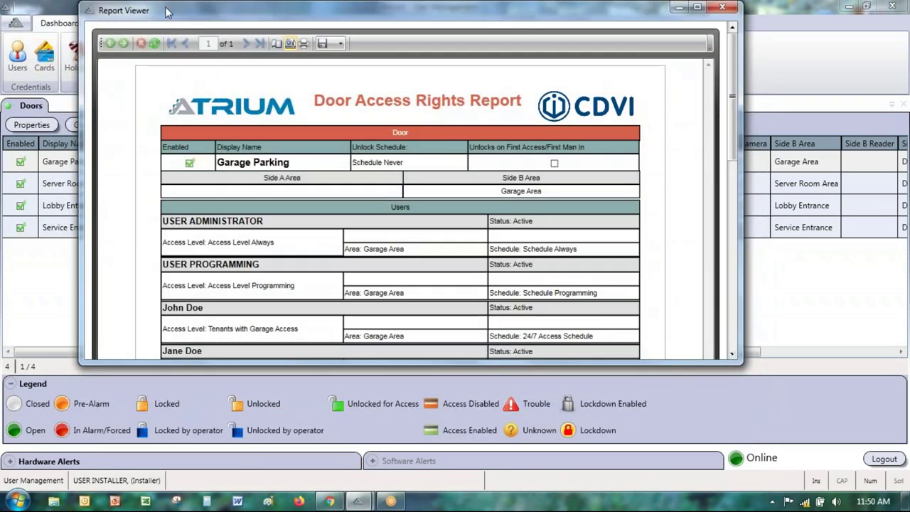
left_click_drag(168, 12, 164, 82)
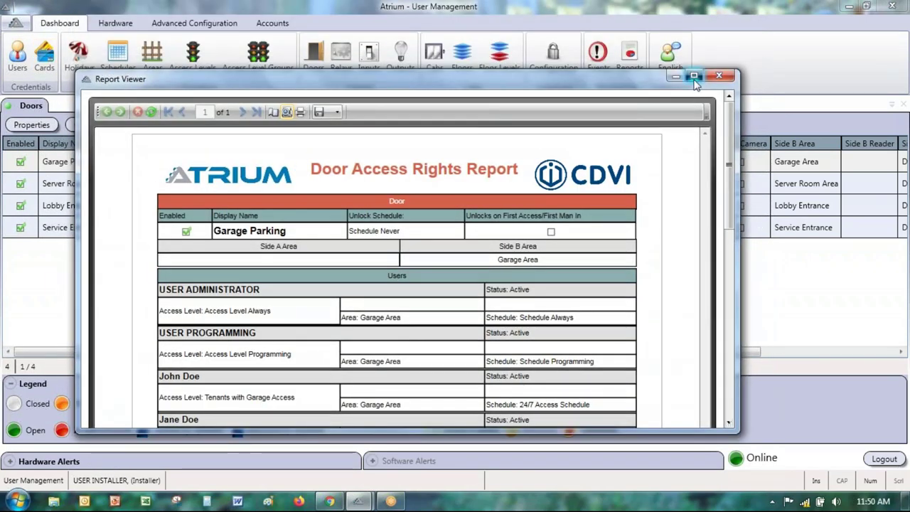
left_click(694, 76)
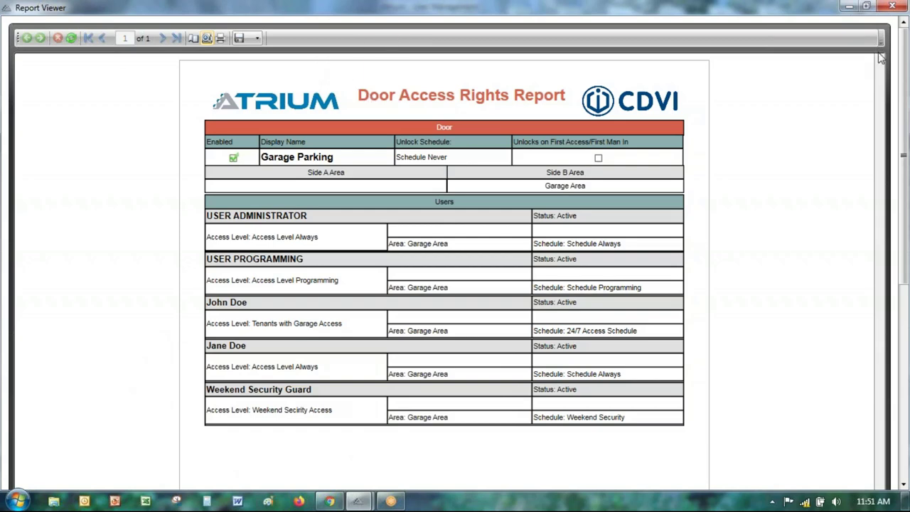
scroll(880, 75, "down", 1)
scroll(903, 135, "up", 1)
left_click(892, 8)
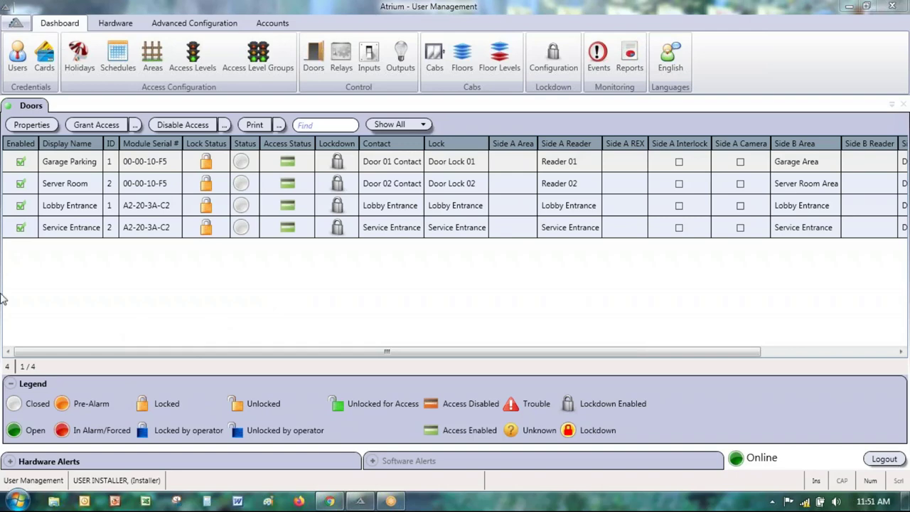
Step: Review the print report options offered for Users and for Access Levels
left_click(18, 59)
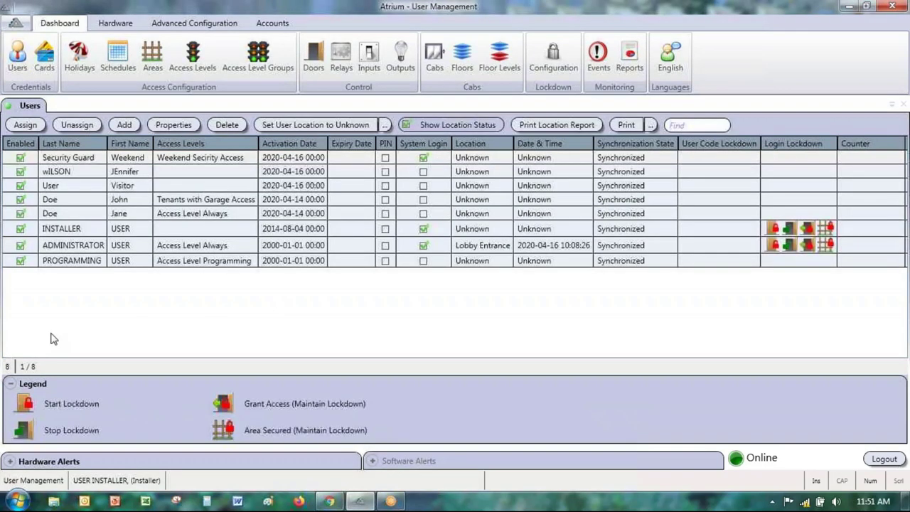
left_click(652, 126)
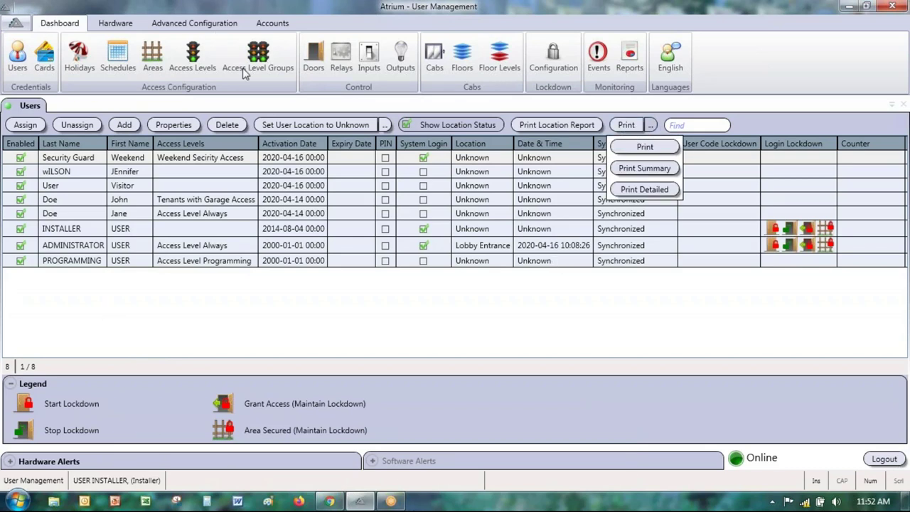
left_click(193, 60)
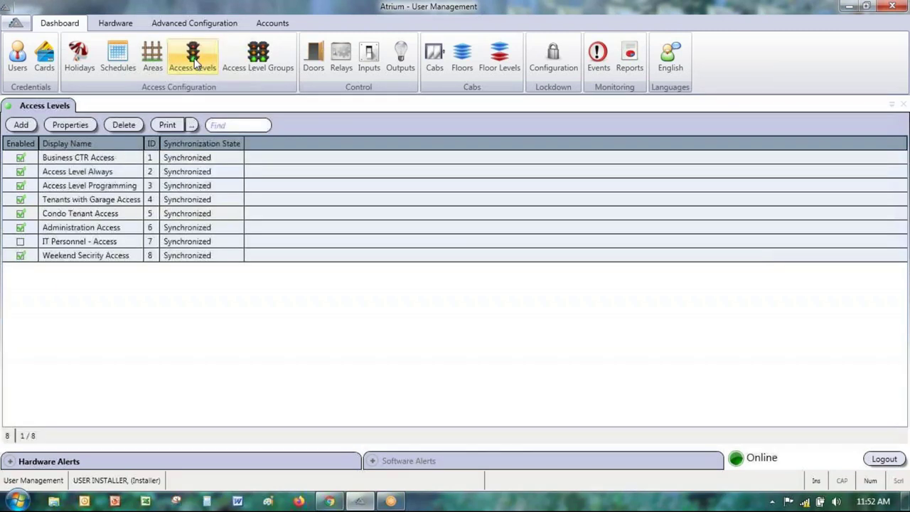
left_click(190, 127)
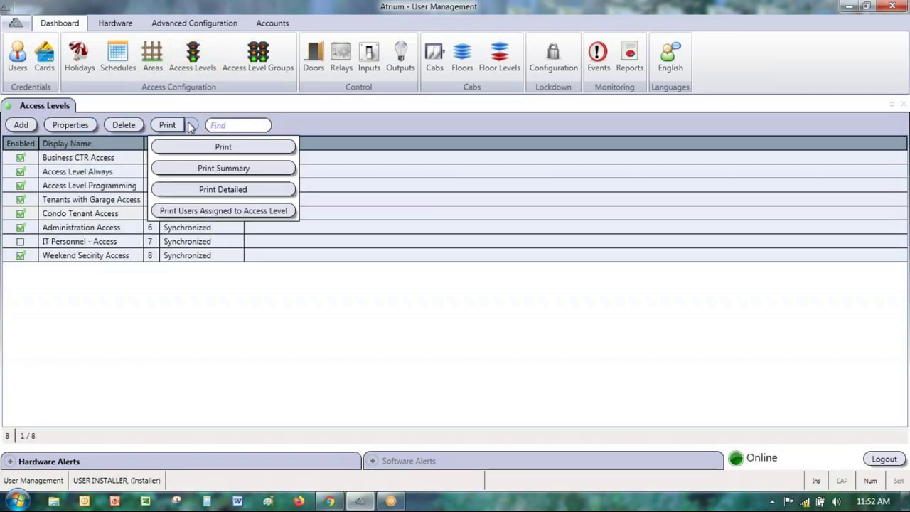
left_click(500, 424)
Step: Review the Doors print report options, then hide the door status Legend panel
left_click(315, 57)
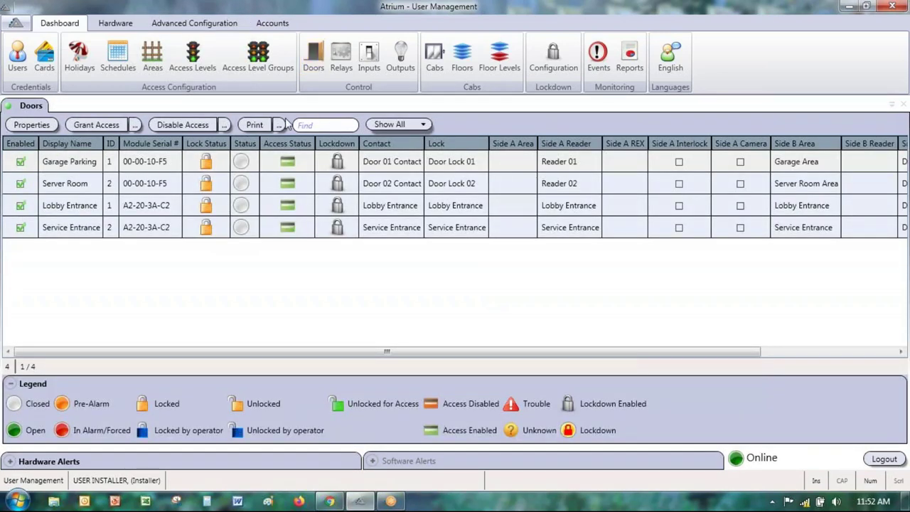
left_click(280, 125)
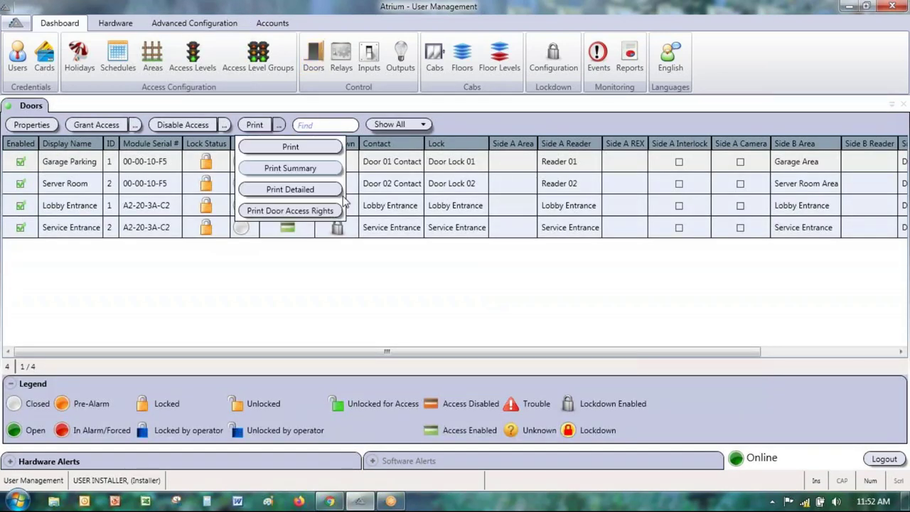
left_click(234, 298)
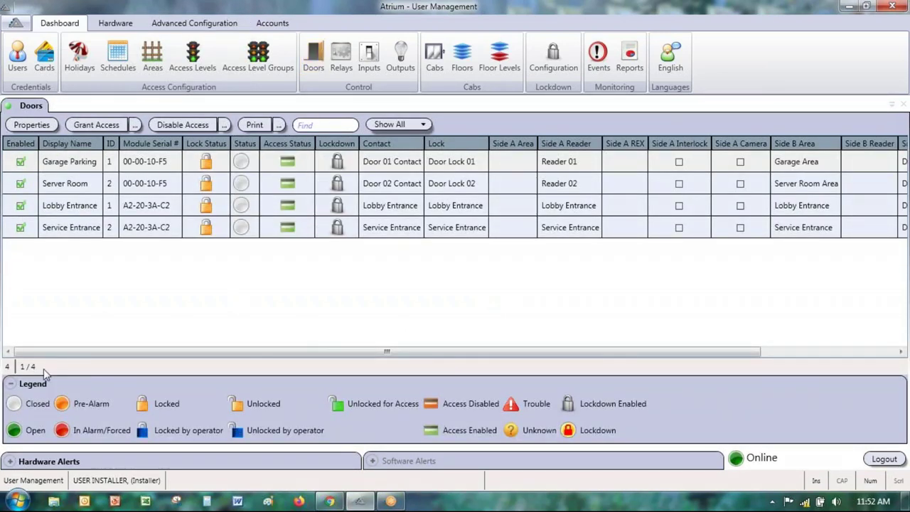
left_click(11, 384)
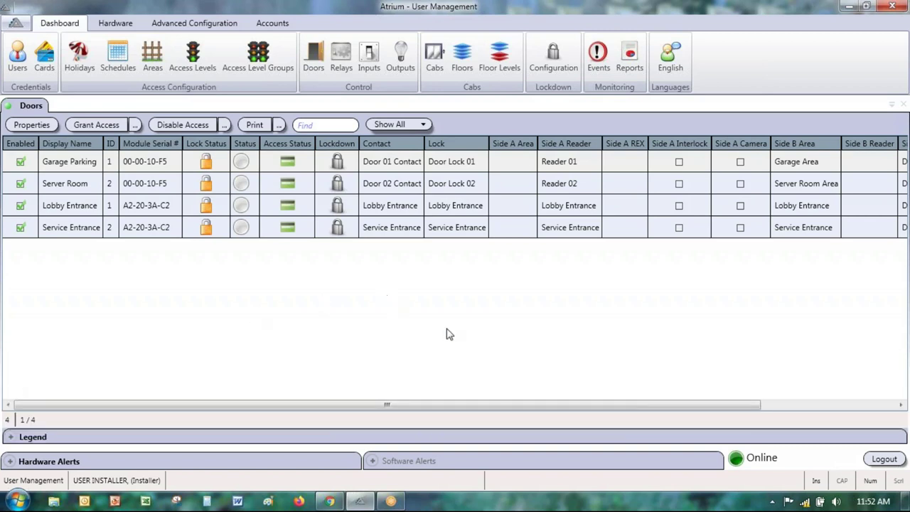